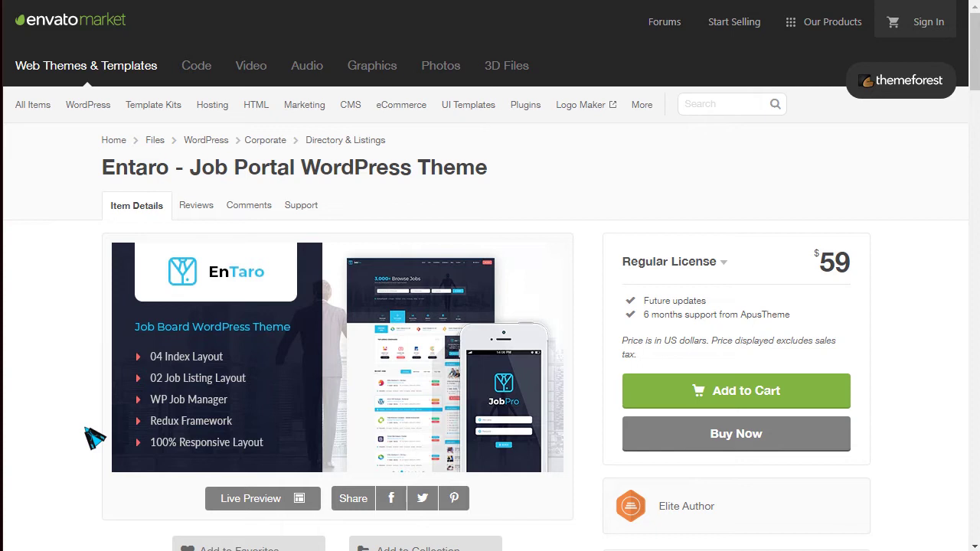
Review the Entaro theme's ThemeForest page, covering its description, layout previews, sales, compatibility and software version details
scroll(96, 429, down, 5)
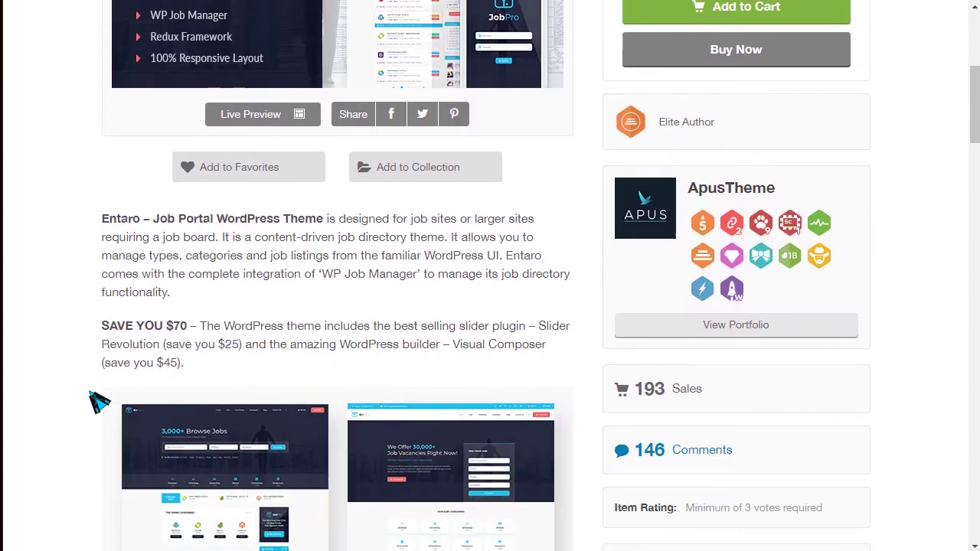
scroll(98, 400, down, 3)
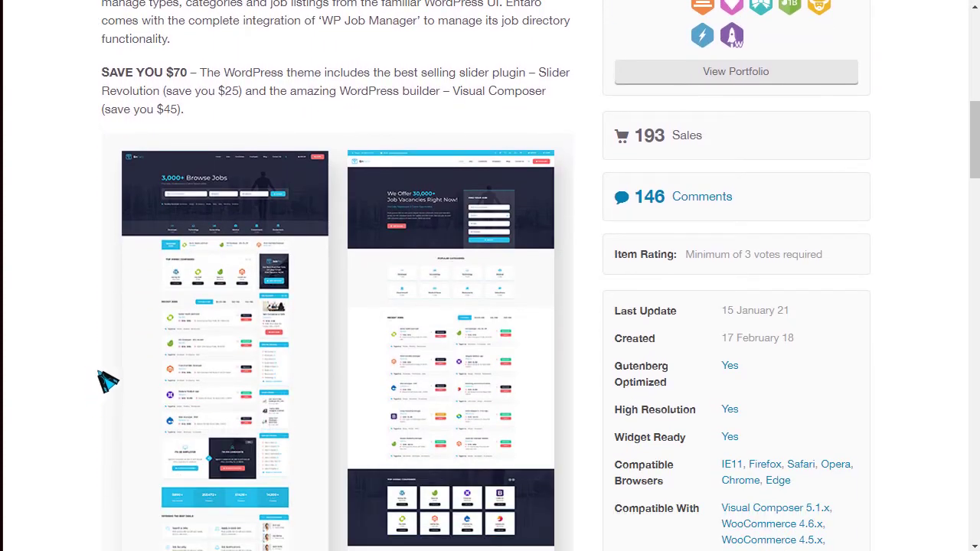
scroll(307, 339, down, 2)
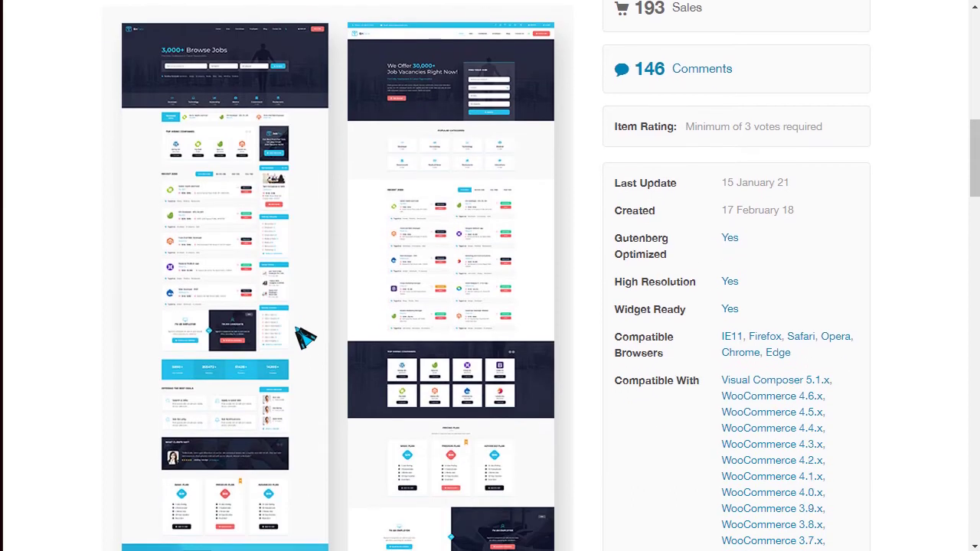
scroll(305, 325, up, 1)
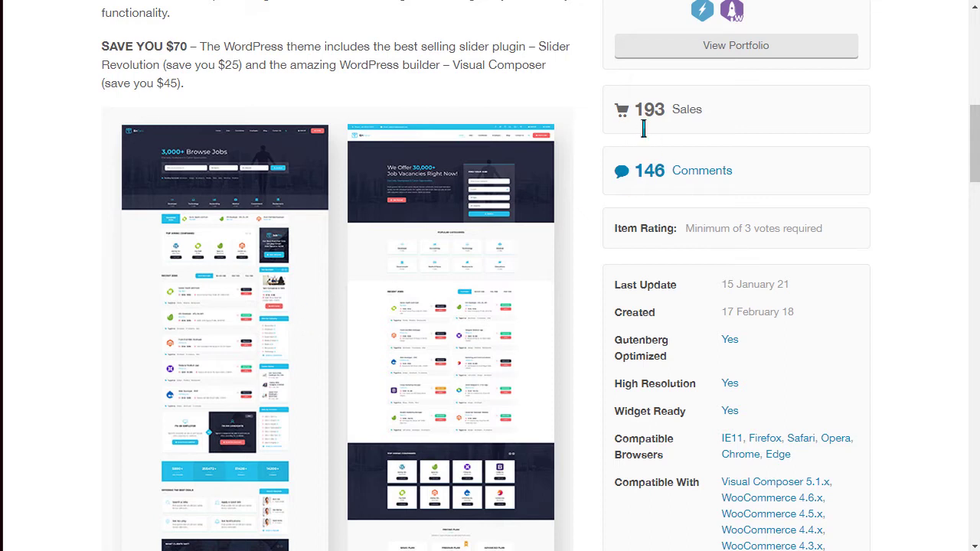
scroll(593, 212, down, 4)
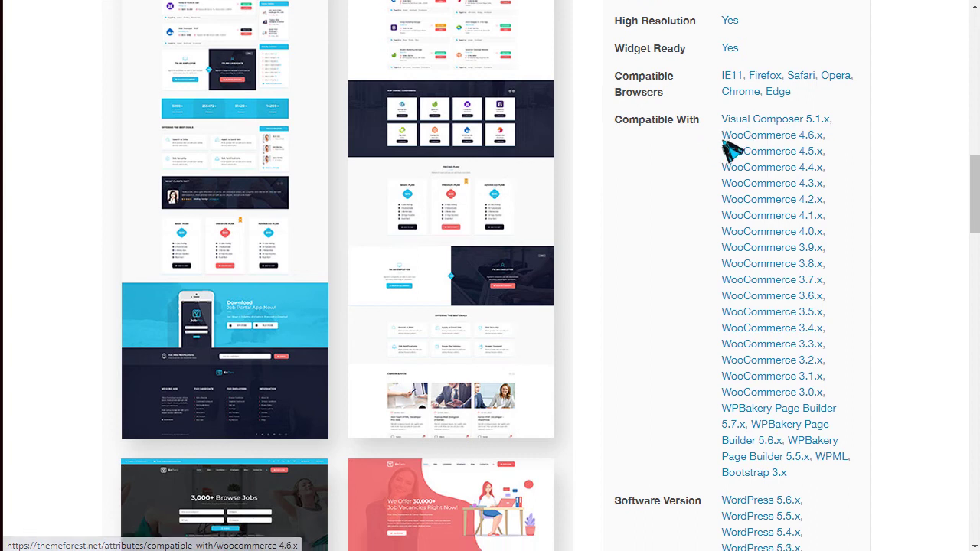
scroll(735, 145, down, 1)
scroll(737, 121, down, 2)
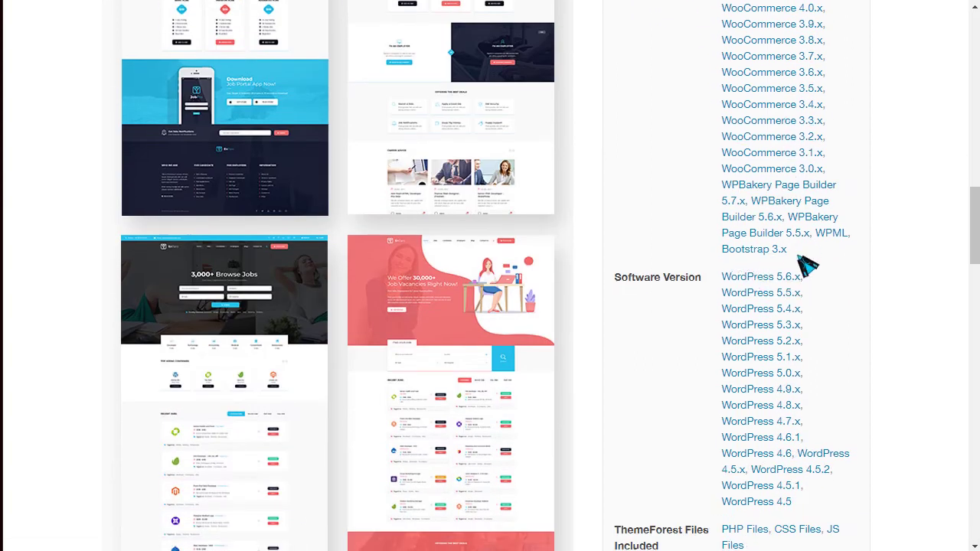
scroll(805, 263, down, 2)
scroll(813, 260, down, 3)
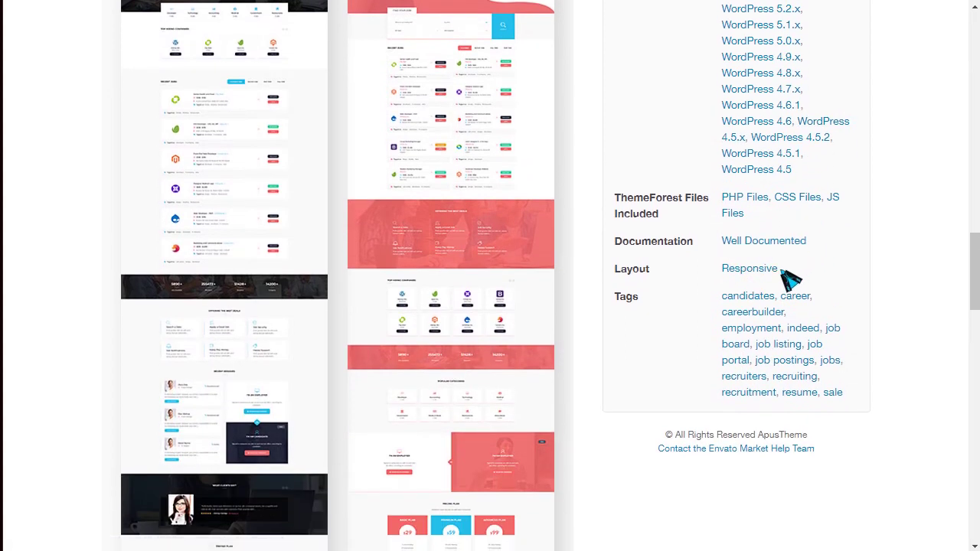
Examine the list of required or recommended plugins and the features in the Entaro item description
scroll(406, 294, down, 8)
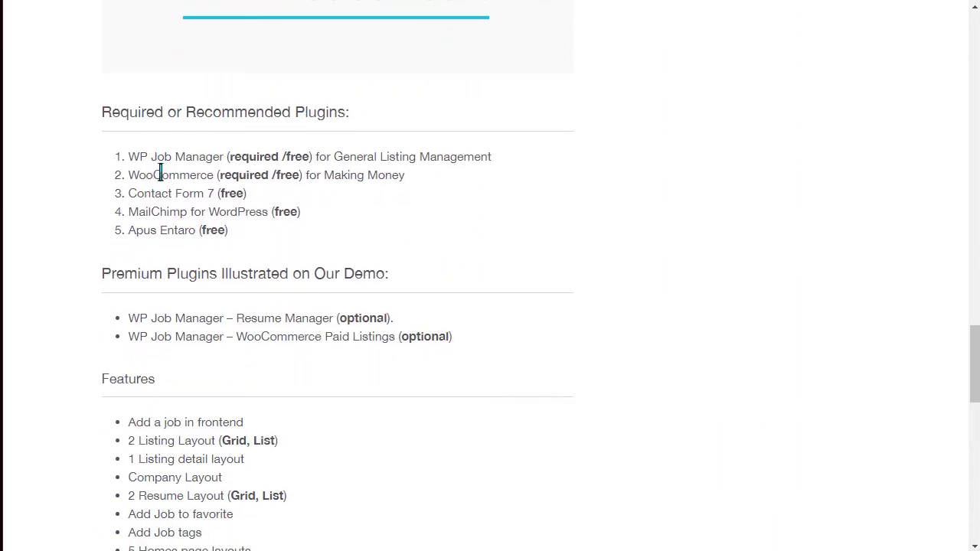
drag(151, 158, 221, 161)
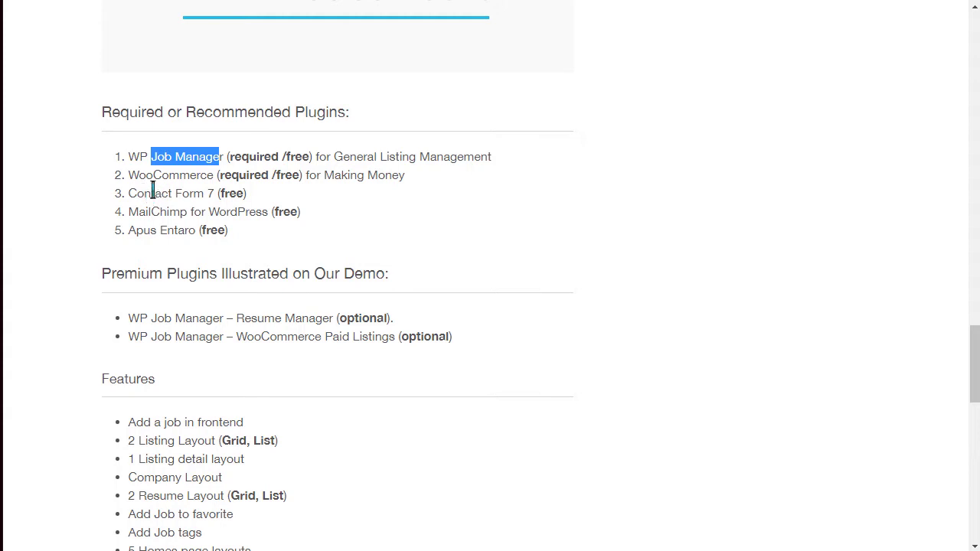
drag(144, 195, 213, 202)
drag(146, 215, 210, 218)
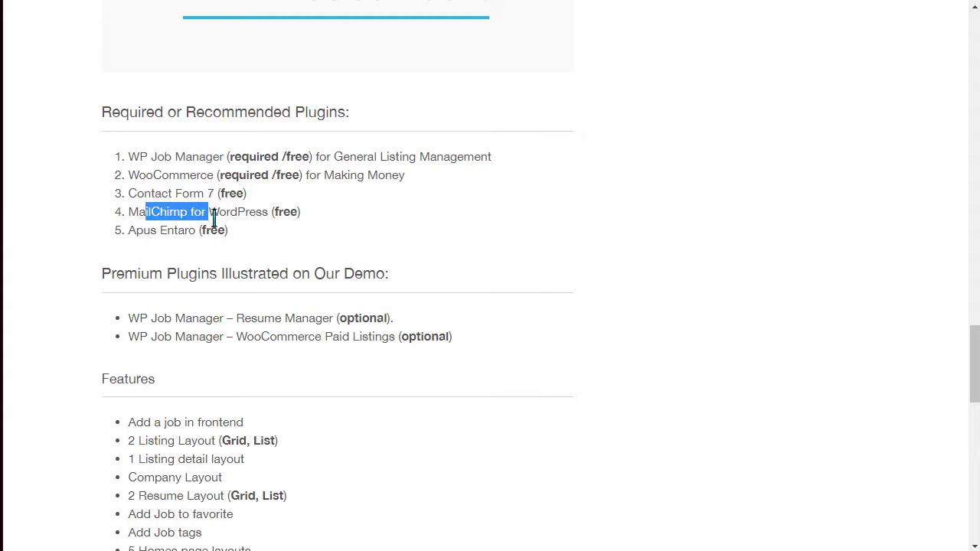
scroll(222, 418, down, 2)
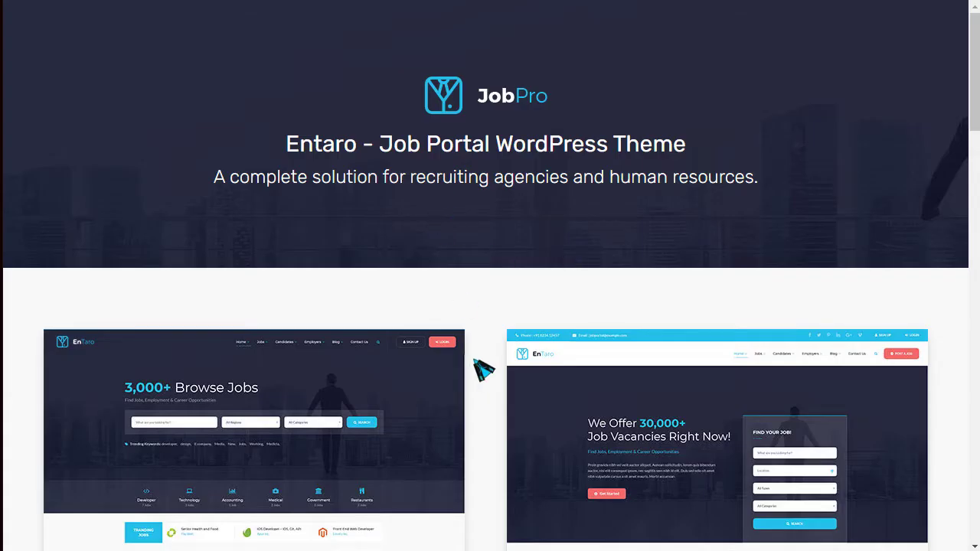
Look through the home page layouts offered in the Entaro theme's live preview
scroll(483, 371, down, 5)
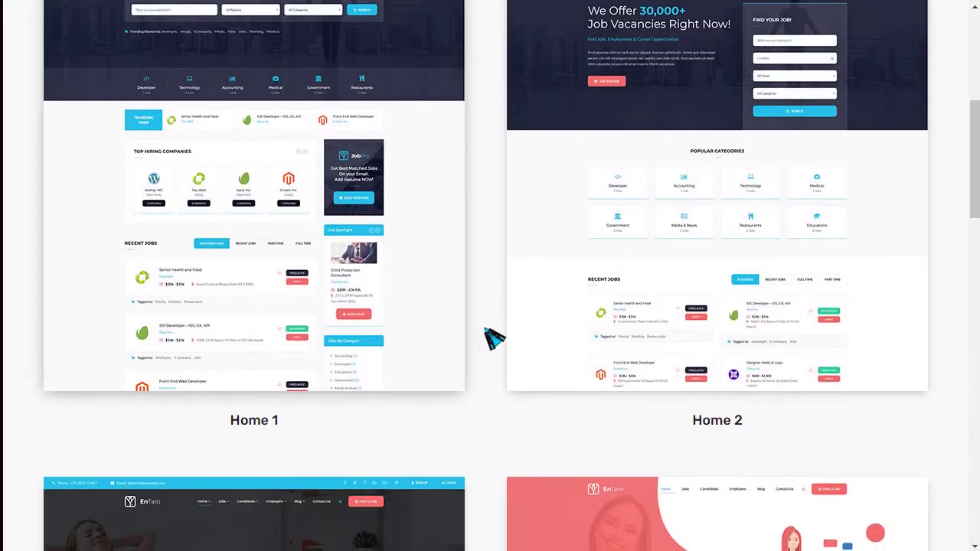
scroll(743, 332, down, 3)
scroll(364, 398, down, 1)
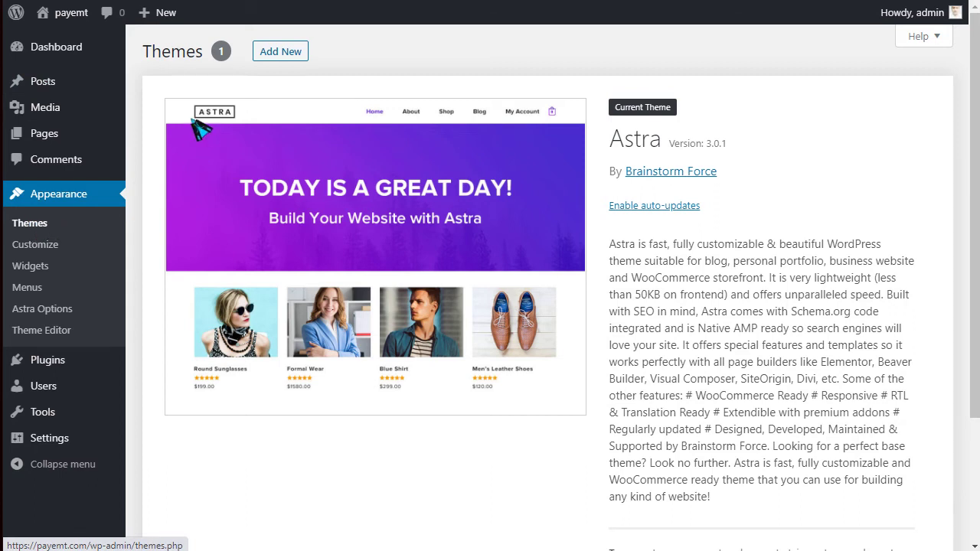
In the WordPress admin, install a new theme from entaro.zip on the Desktop and activate it
click(281, 56)
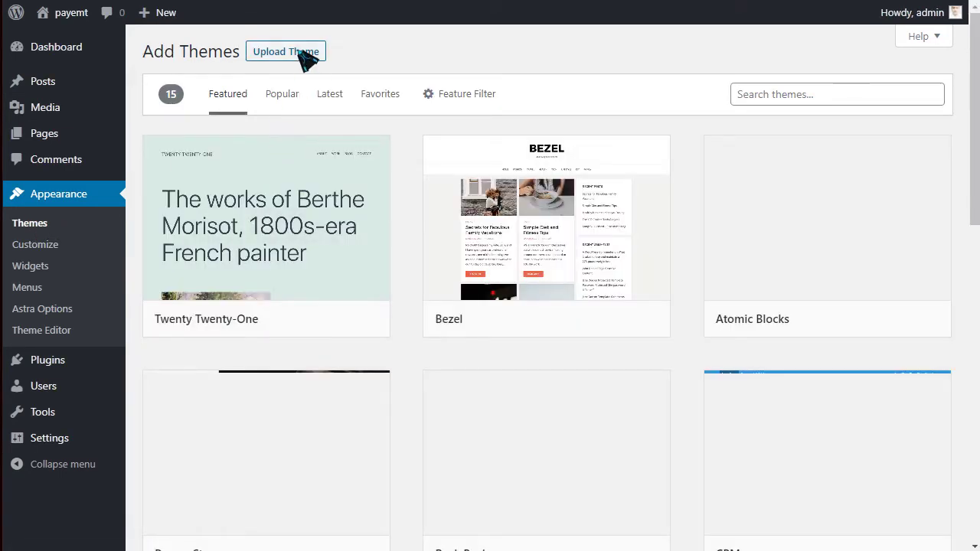
click(300, 52)
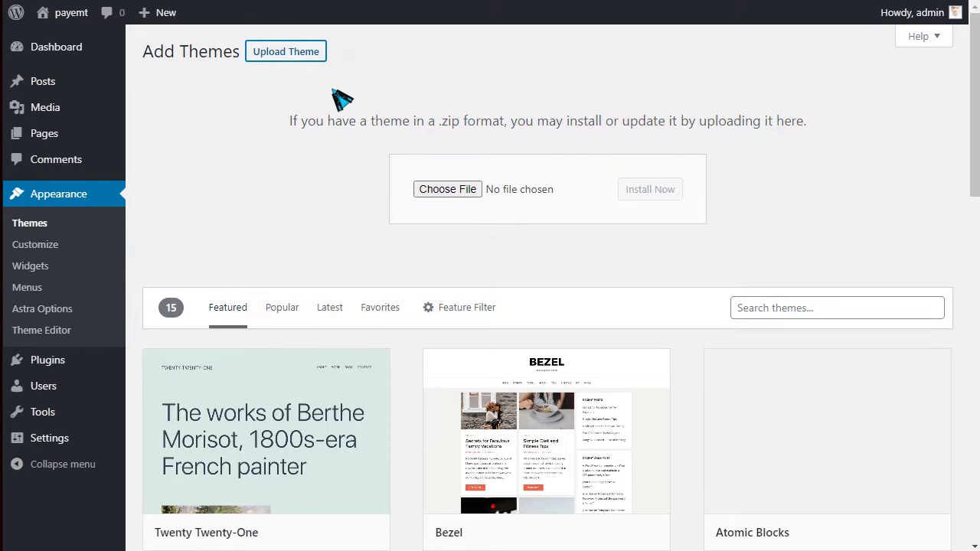
click(447, 191)
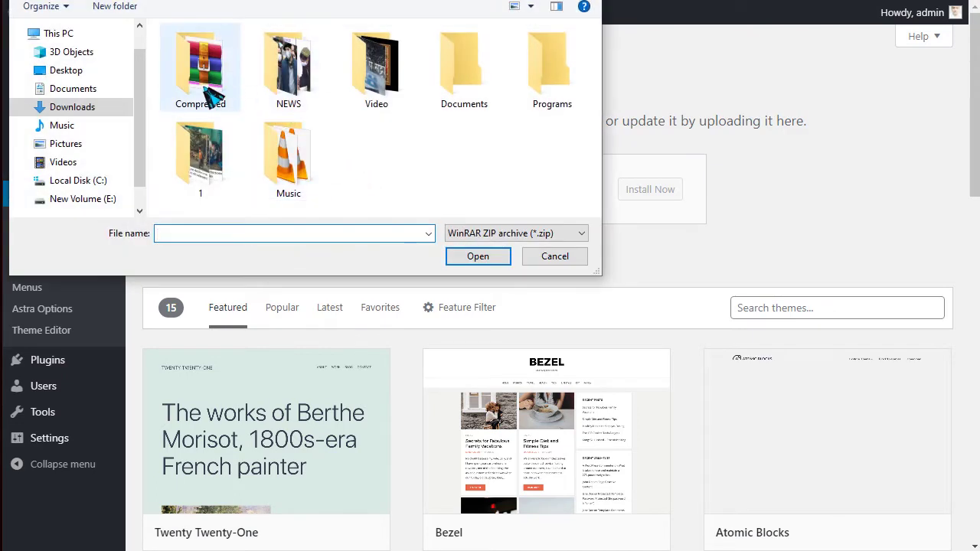
click(66, 70)
click(200, 67)
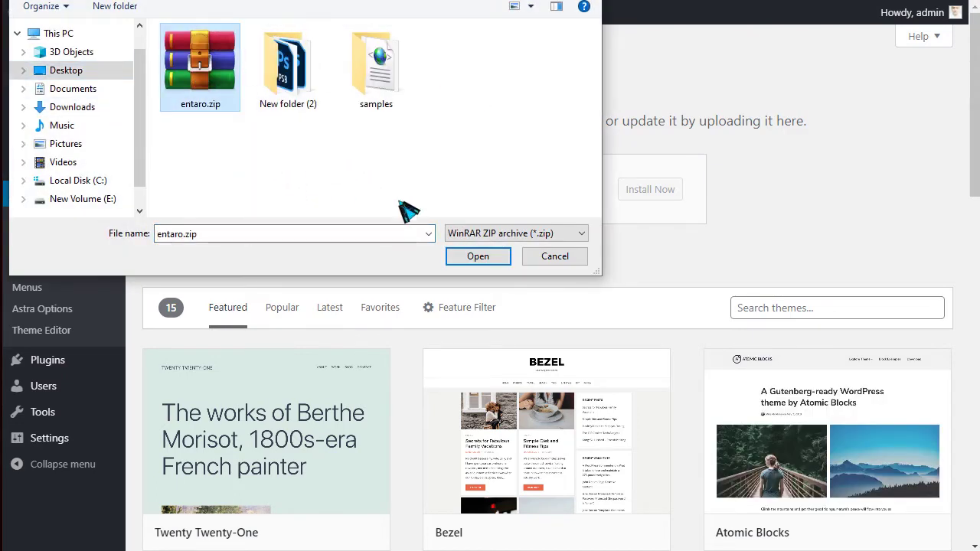
click(479, 257)
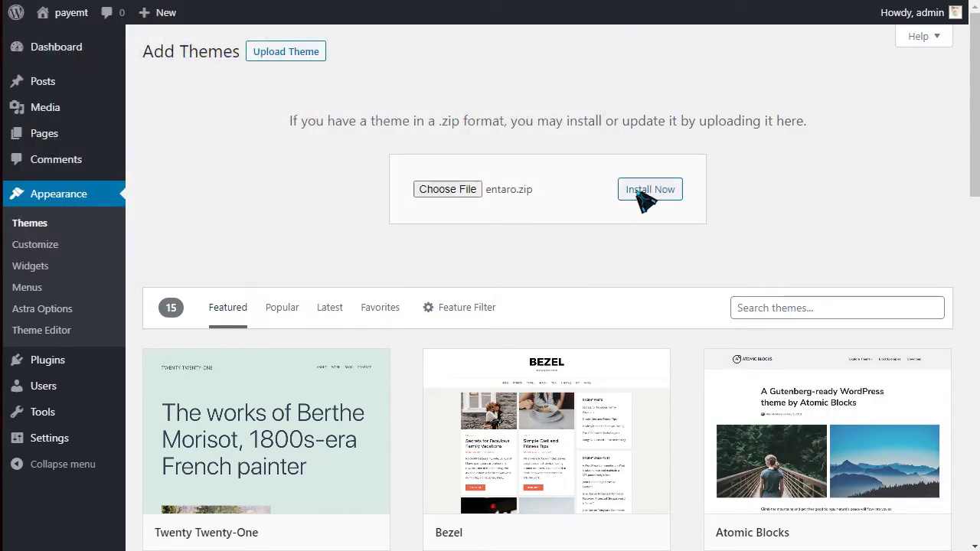
click(647, 197)
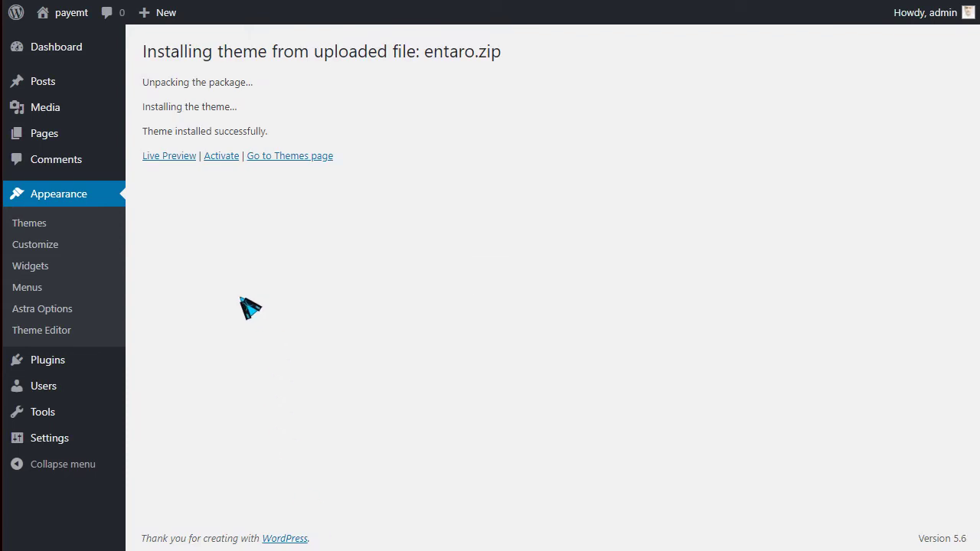
click(221, 156)
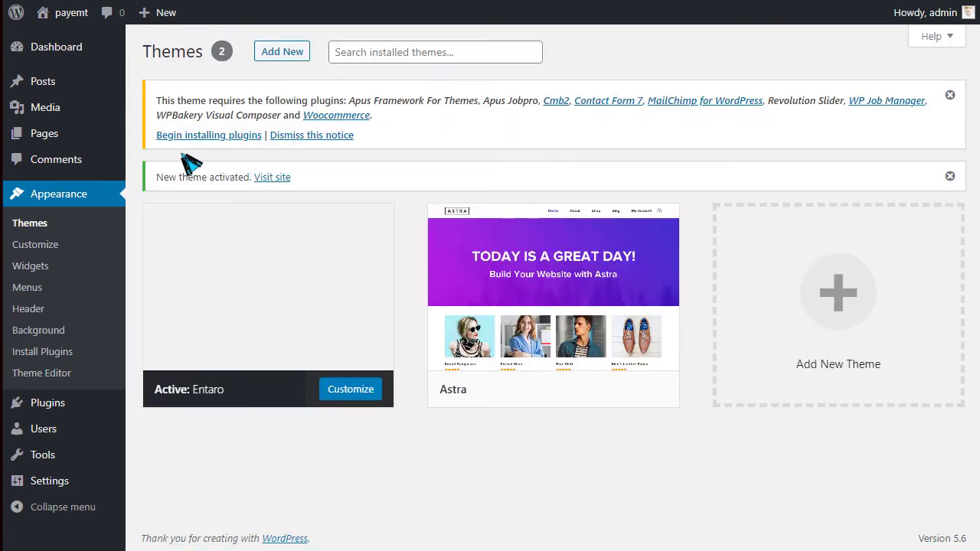
Install all nine plugins required by the Entaro theme with a single bulk action
click(220, 139)
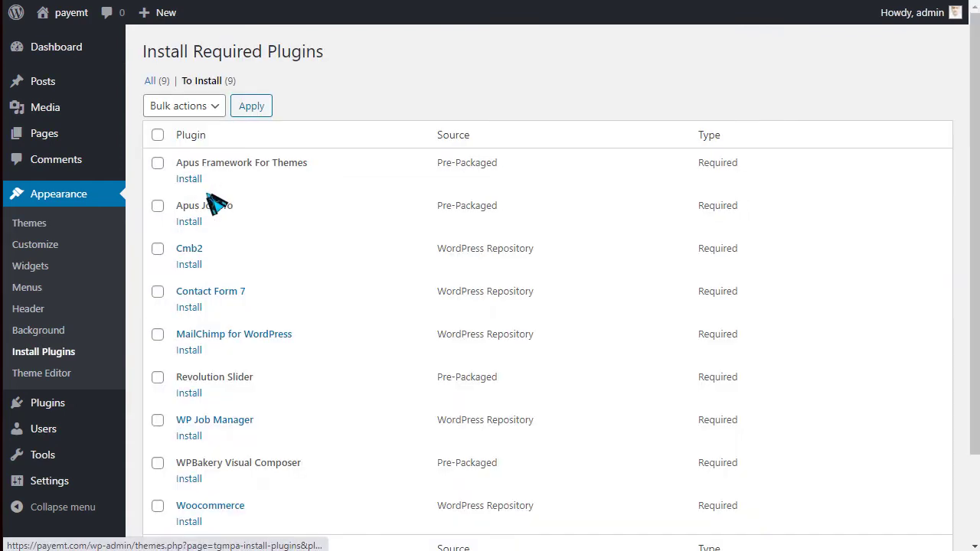
click(158, 135)
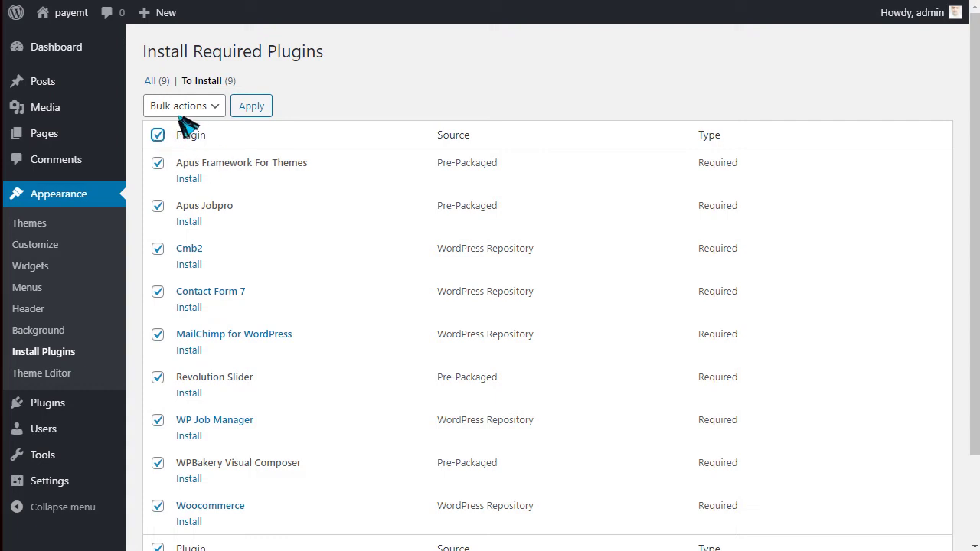
click(186, 112)
click(188, 140)
click(260, 112)
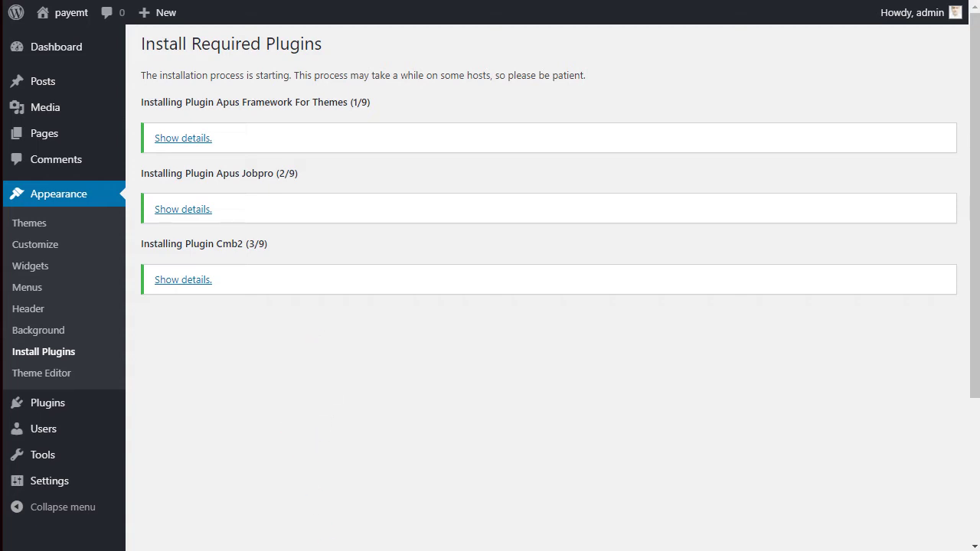
scroll(329, 372, down, 4)
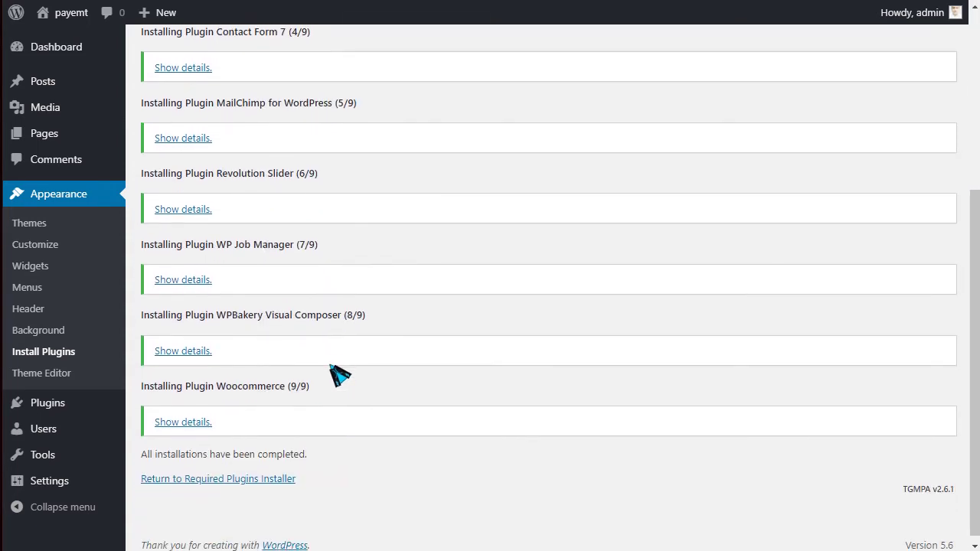
scroll(336, 360, up, 2)
scroll(335, 360, down, 2)
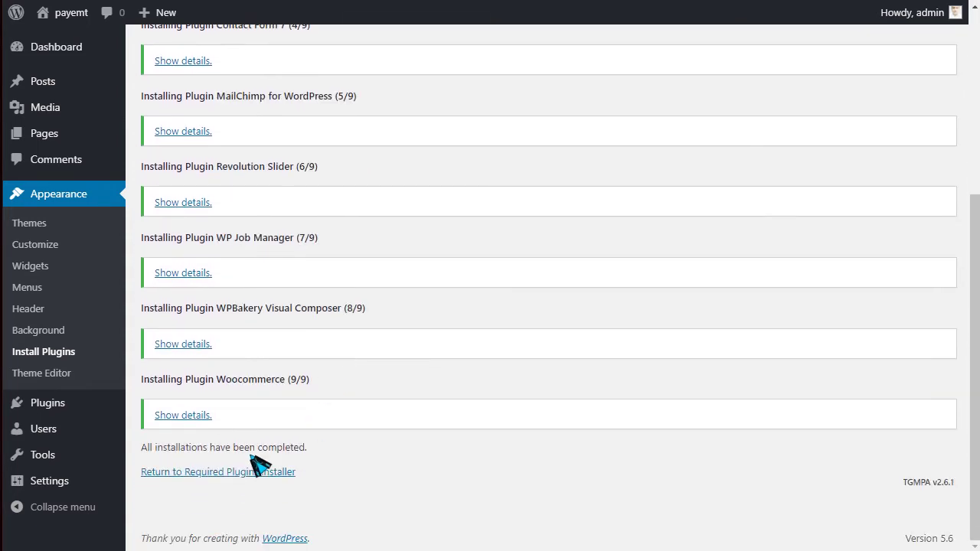
Return to the required plugins installer and bulk-activate all nine installed plugins
click(233, 473)
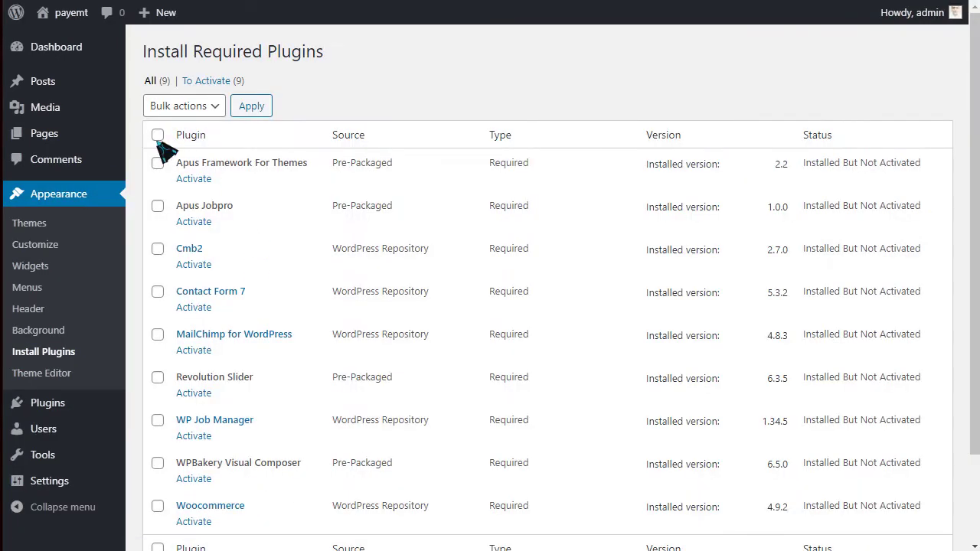
click(157, 135)
click(203, 106)
click(177, 166)
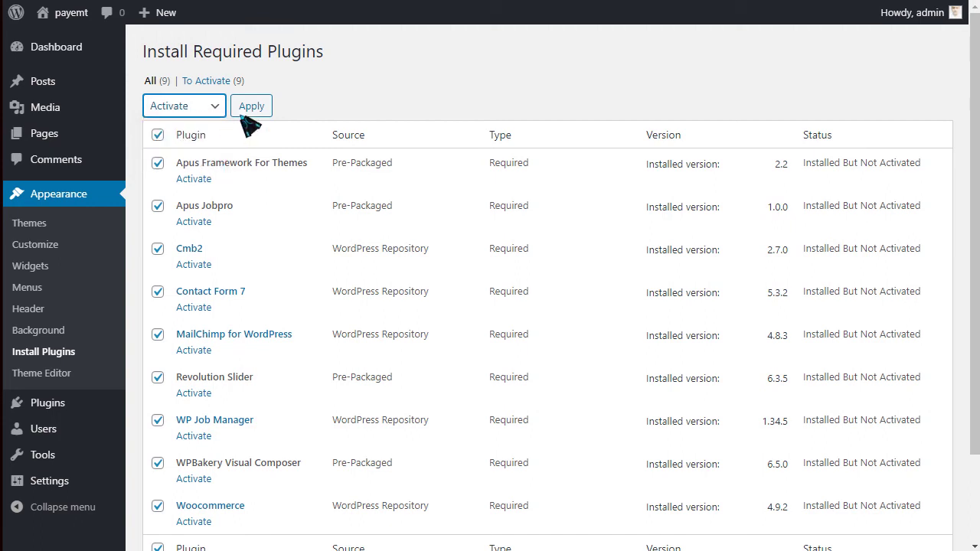
click(253, 108)
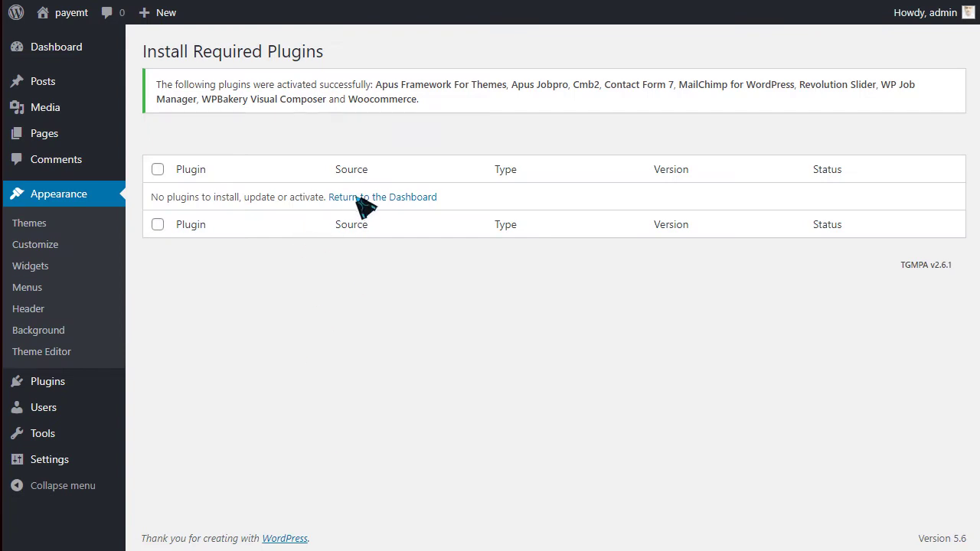
Leave the plugin installer, skip the WooCommerce store details setup with usage tracking accepted, and dismiss the welcome message
click(359, 197)
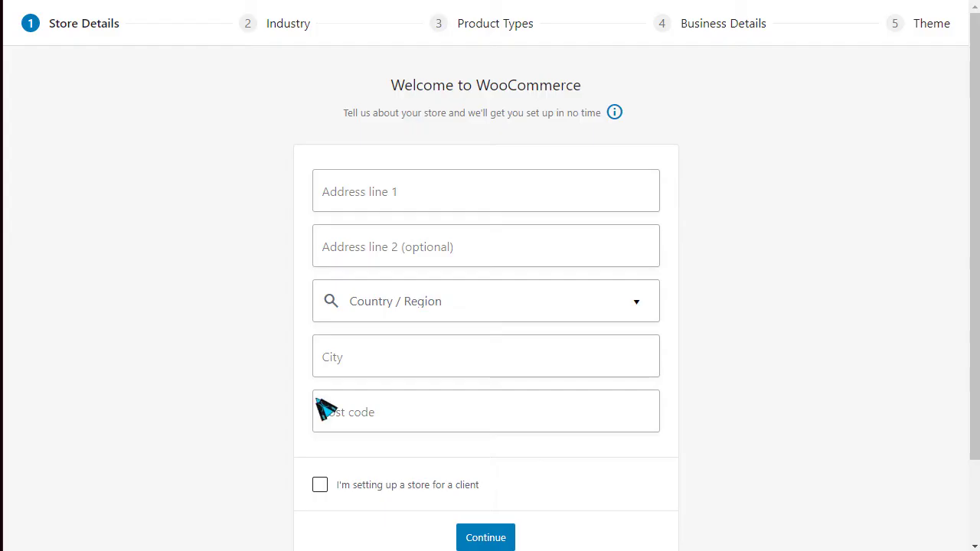
scroll(490, 130, down, 3)
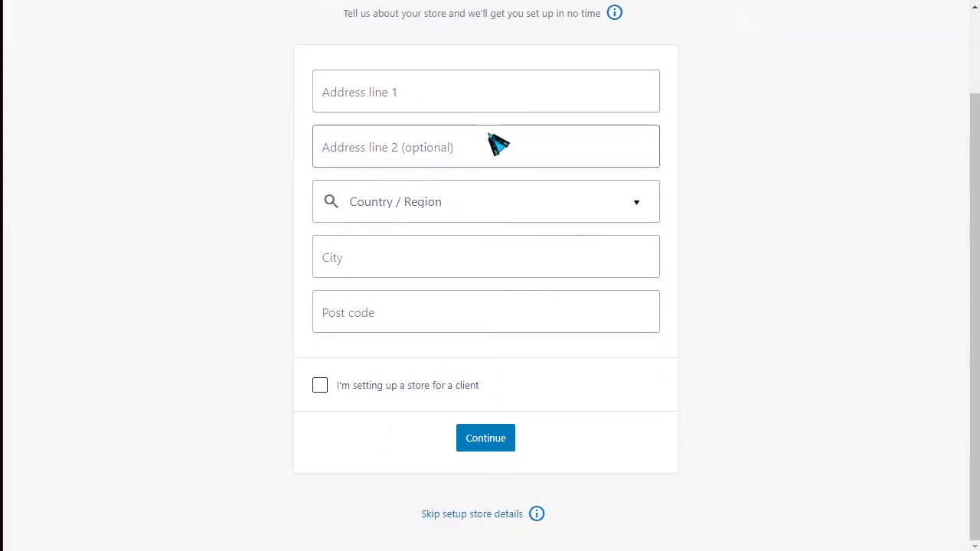
click(459, 516)
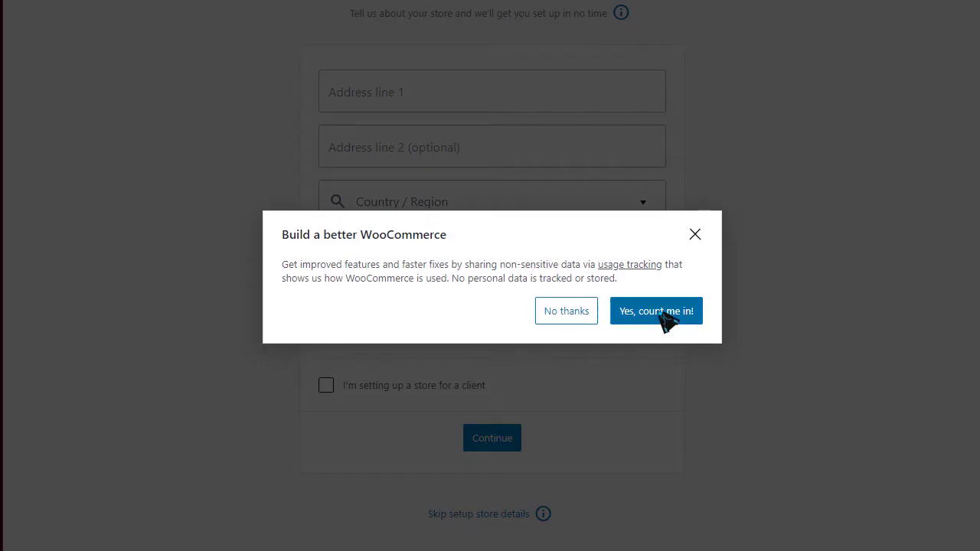
click(664, 320)
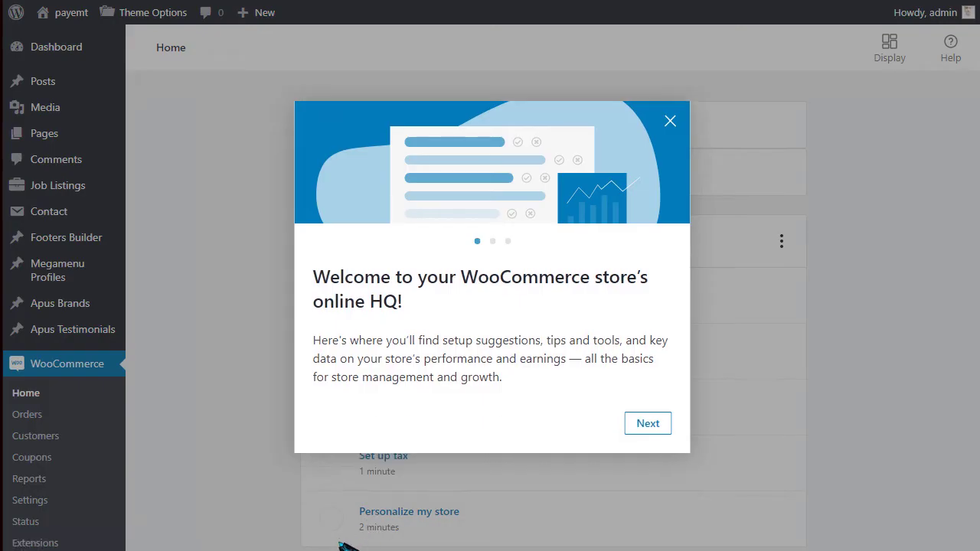
click(671, 123)
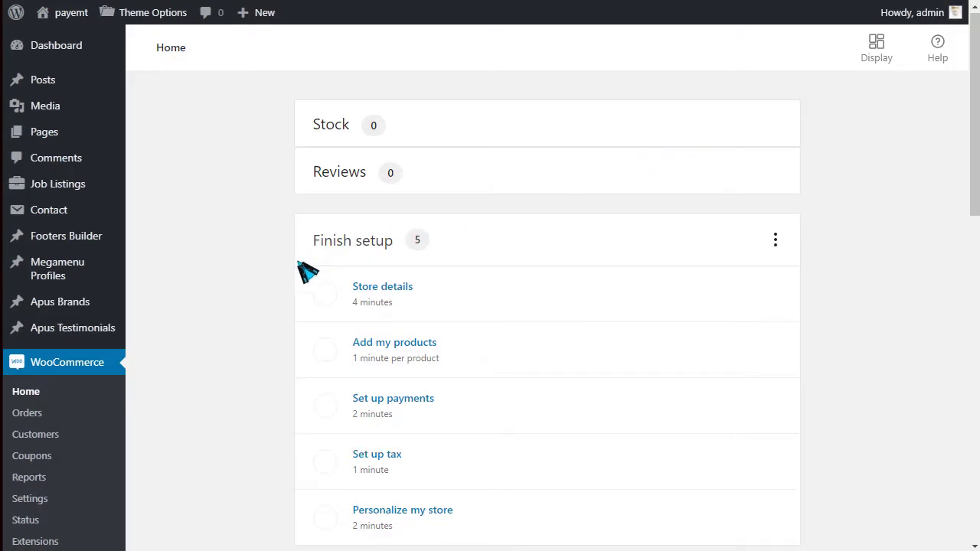
Open the Apus Demo Import tool from the WordPress admin
scroll(264, 280, down, 2)
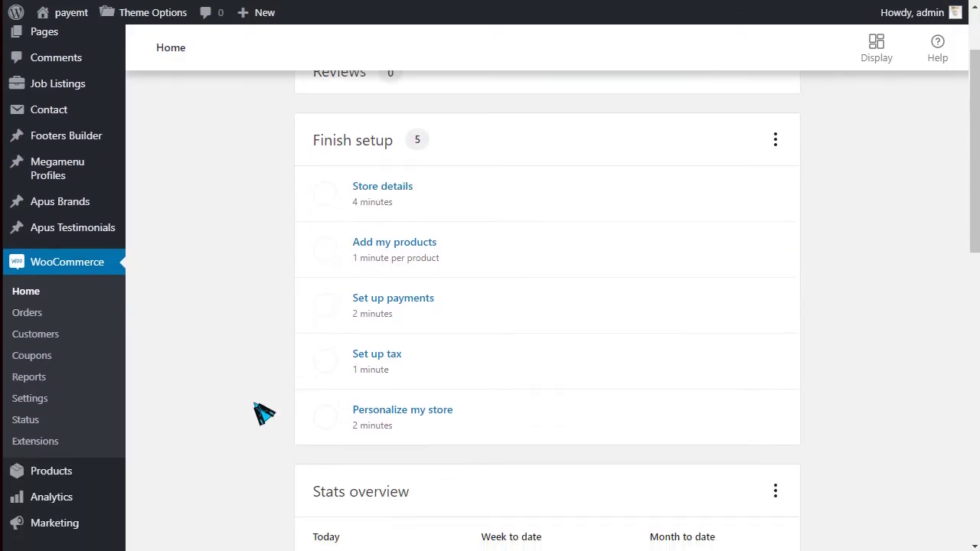
scroll(261, 410, down, 2)
mouse_move(91, 359)
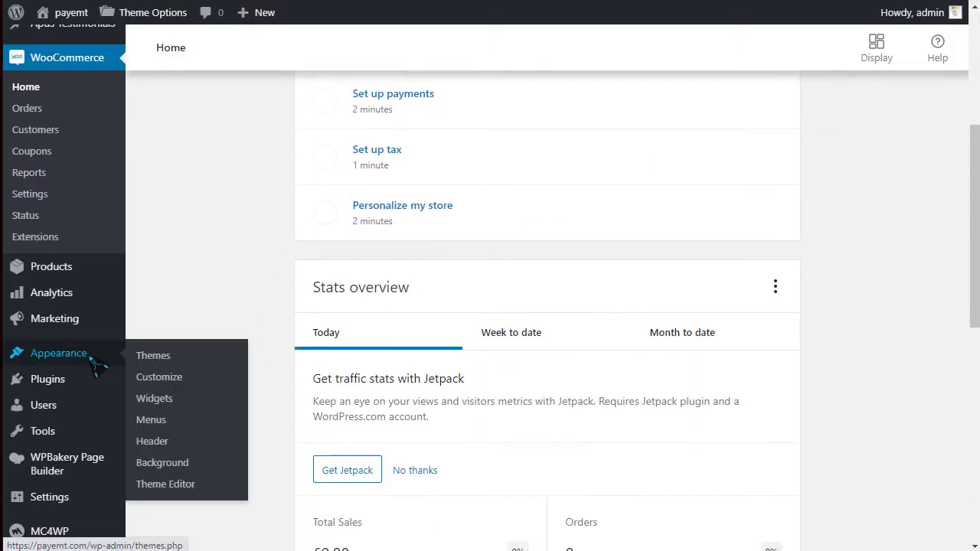
scroll(215, 330, down, 2)
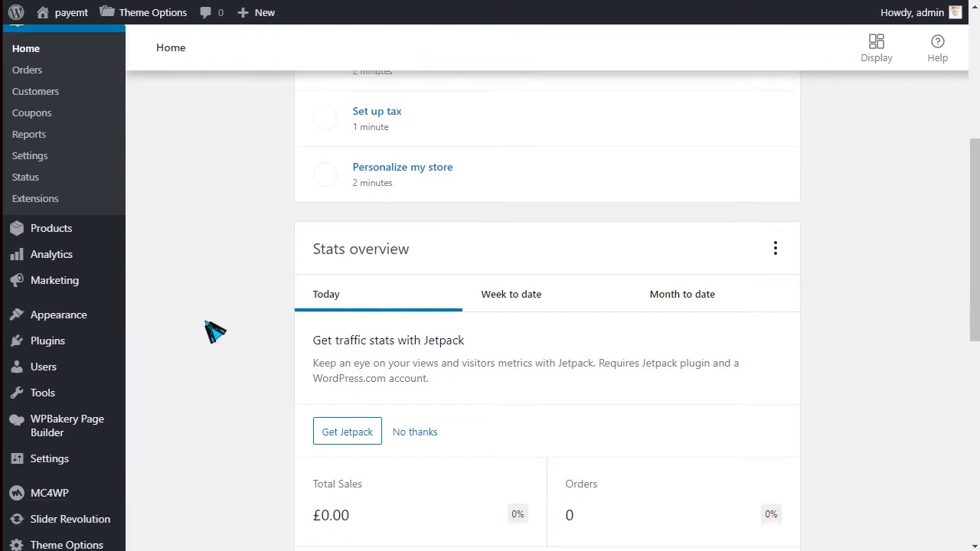
mouse_move(87, 482)
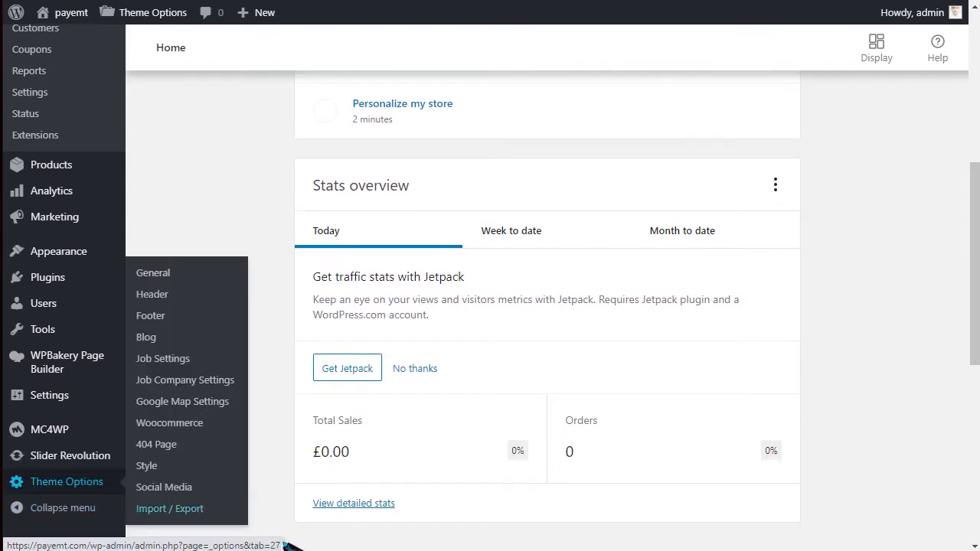
scroll(107, 429, up, 2)
mouse_move(107, 430)
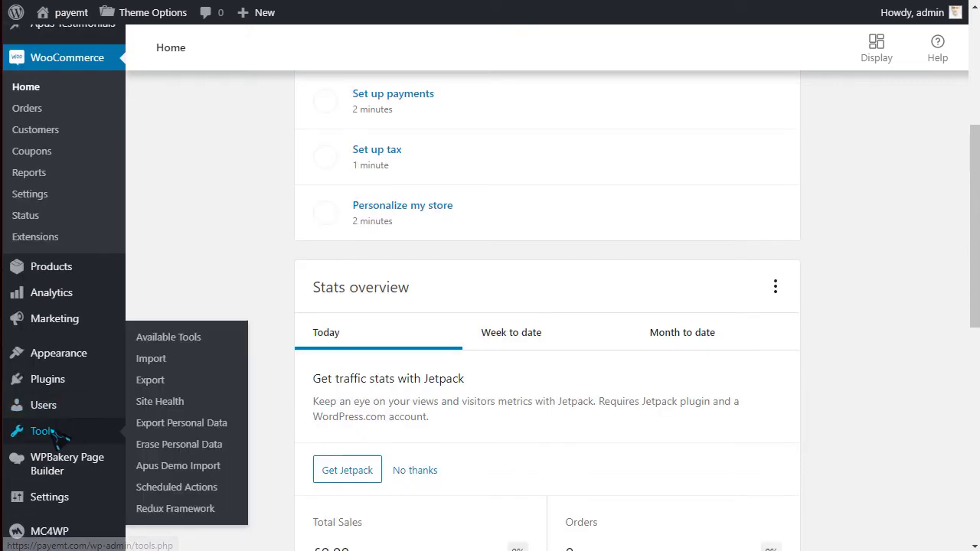
click(190, 477)
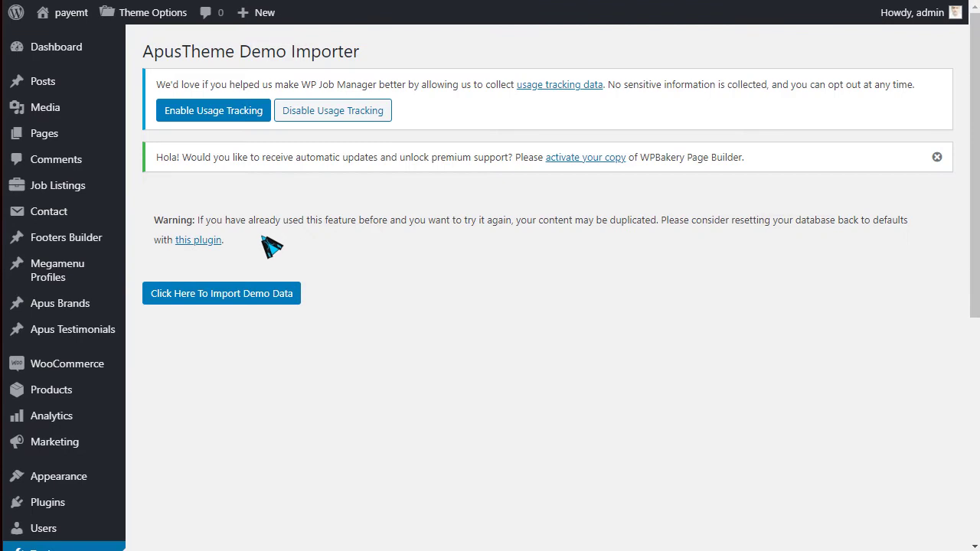
Read the duplicate-content warning, import the theme's demo data, confirm the import, and check the completion note about the home page
drag(270, 220, 437, 222)
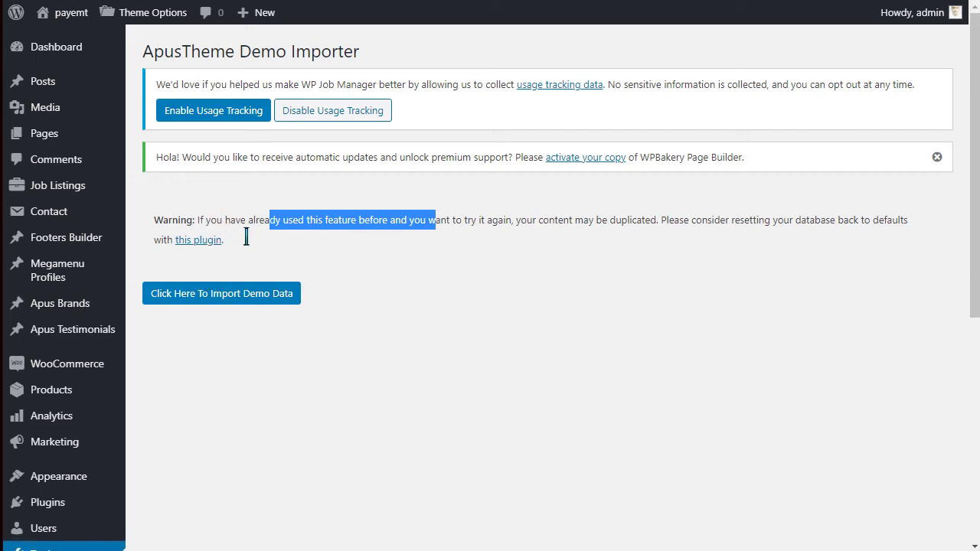
click(271, 229)
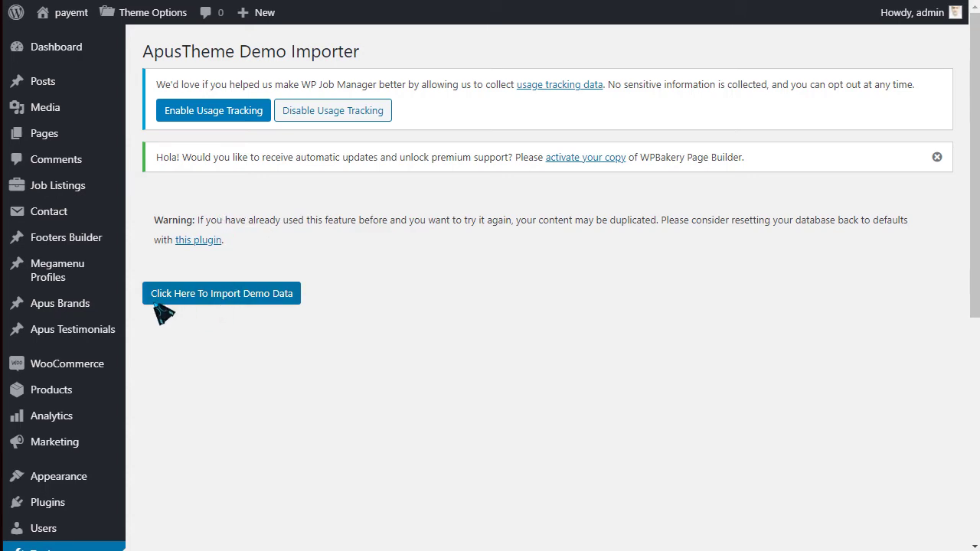
click(274, 301)
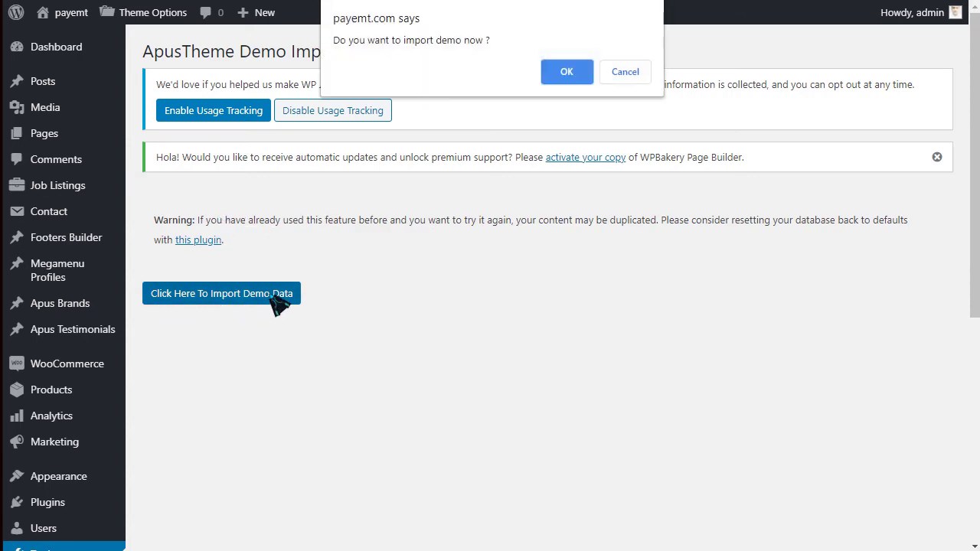
drag(340, 47, 505, 55)
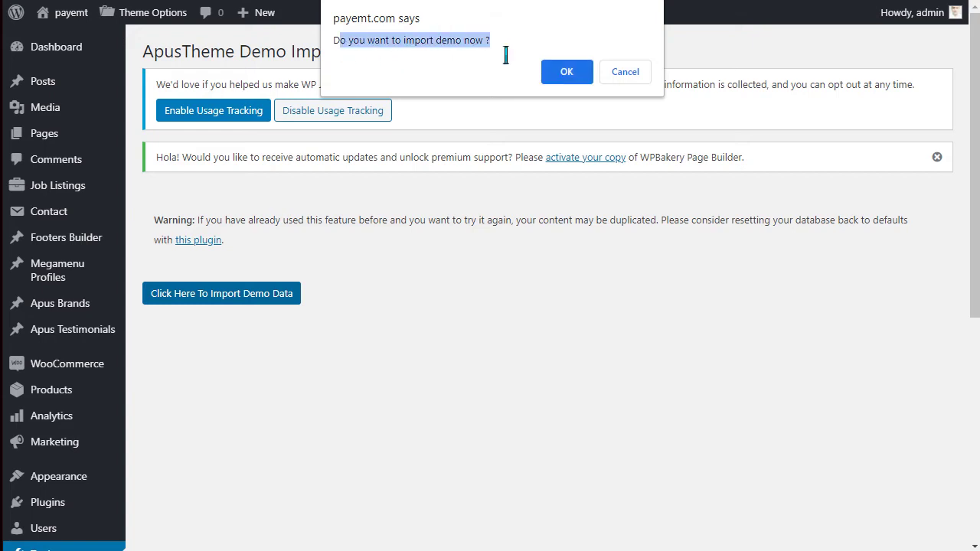
click(565, 76)
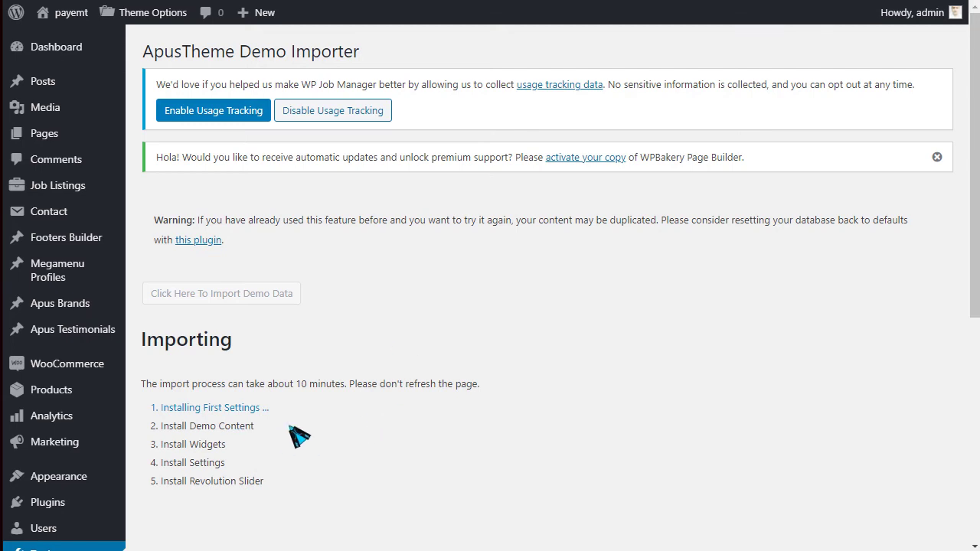
scroll(216, 353, down, 2)
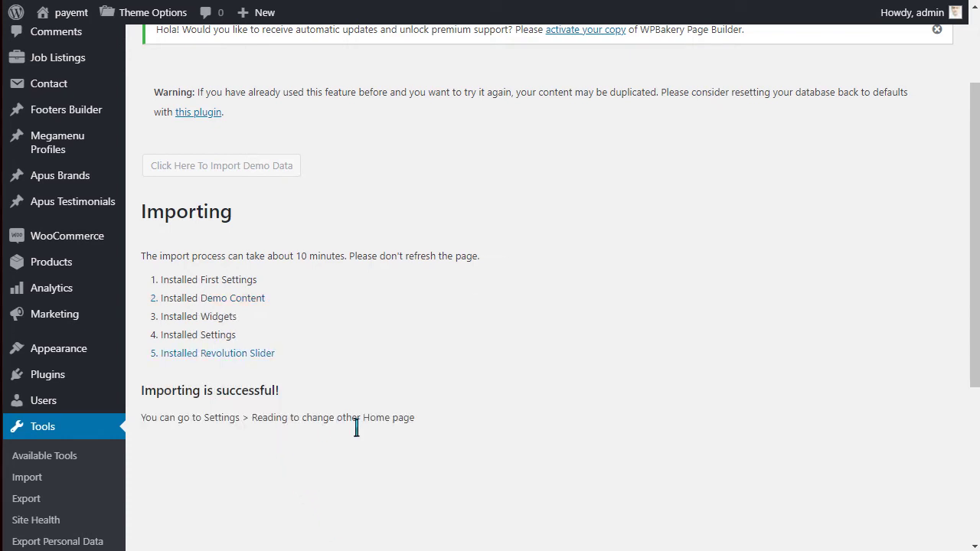
drag(253, 429, 416, 429)
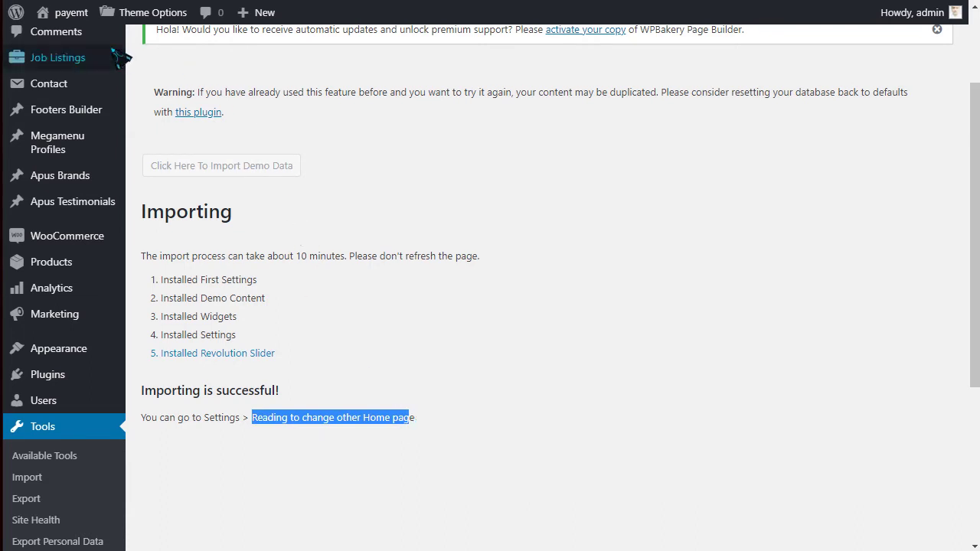
Visit the live site and examine the imported home page, its Home menu variants and the job sections
mouse_move(67, 14)
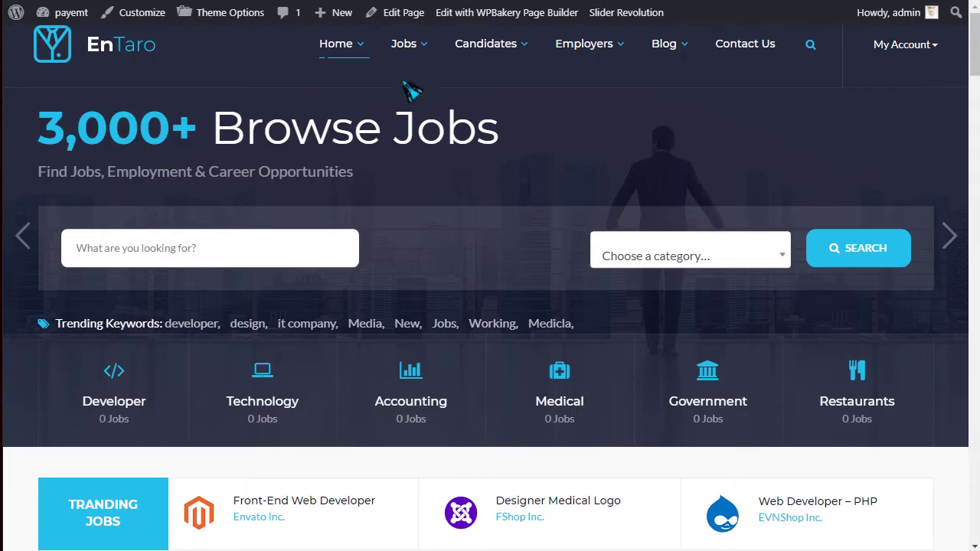
mouse_move(370, 67)
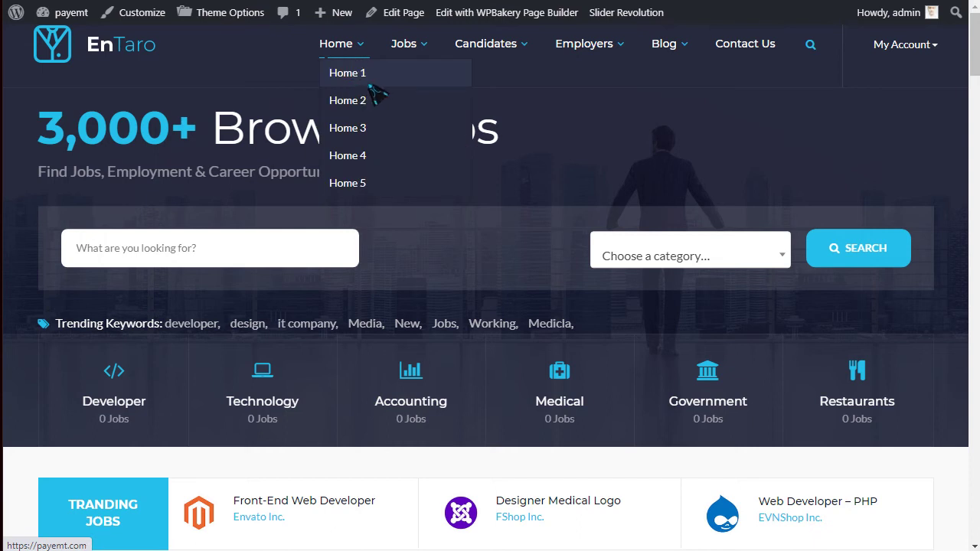
scroll(383, 148, down, 7)
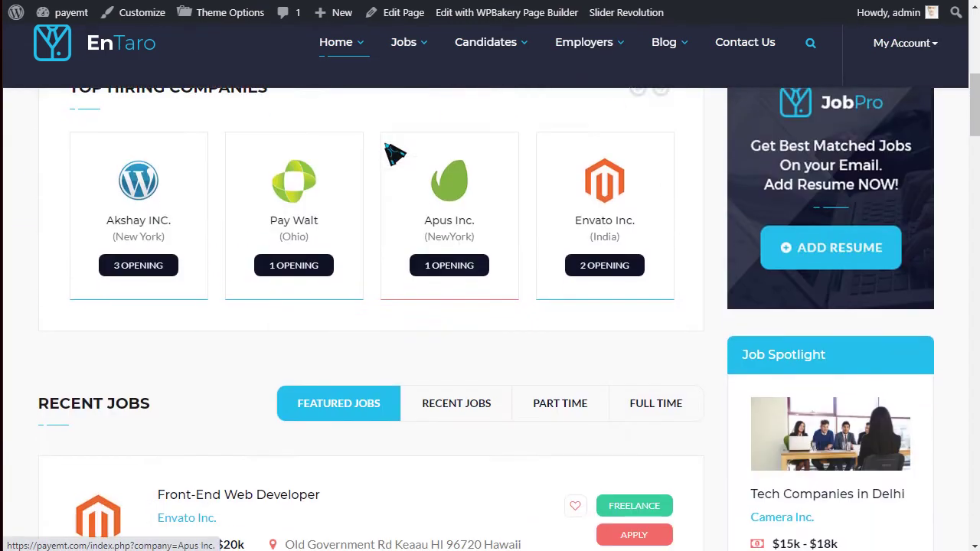
scroll(394, 153, down, 8)
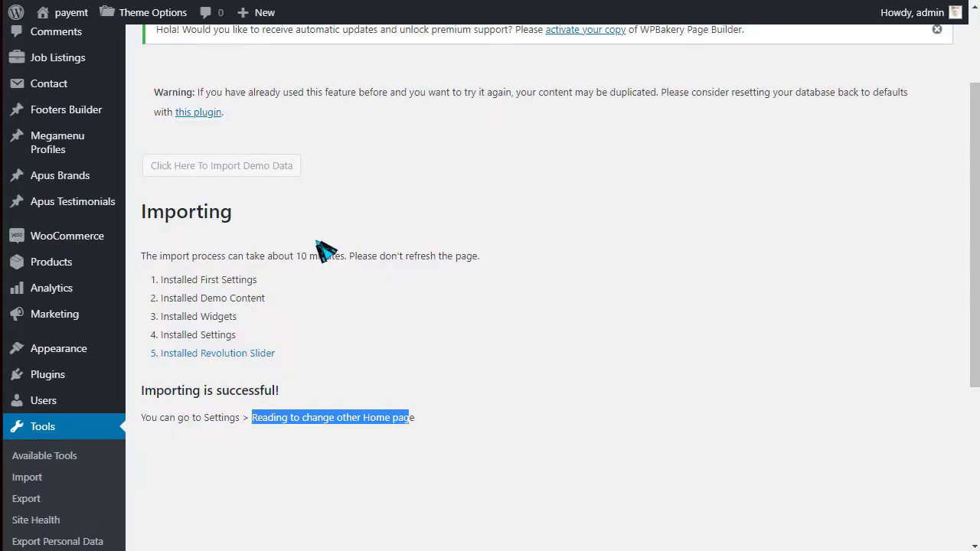
Open the Reading settings and set the Posts page to the unassigned "— Select —" option
scroll(263, 394, down, 4)
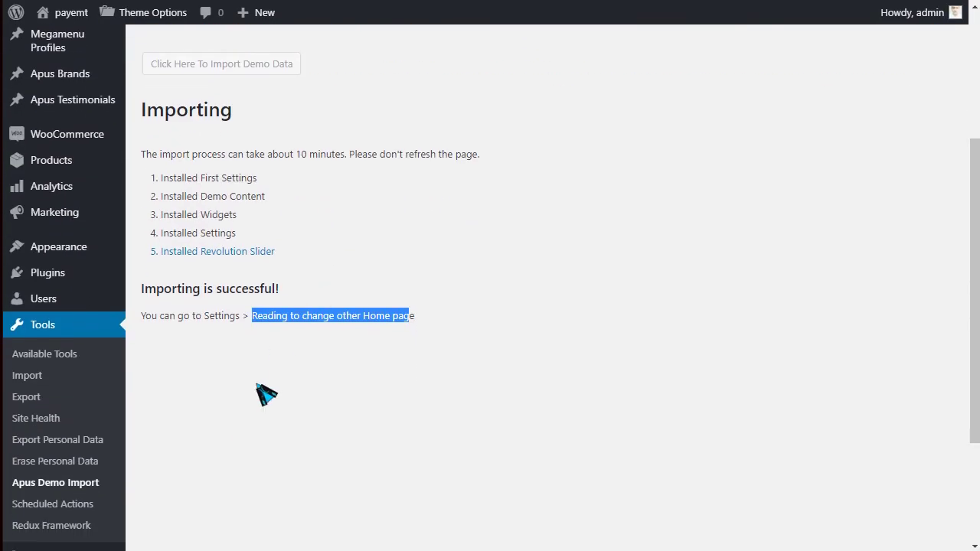
mouse_move(57, 429)
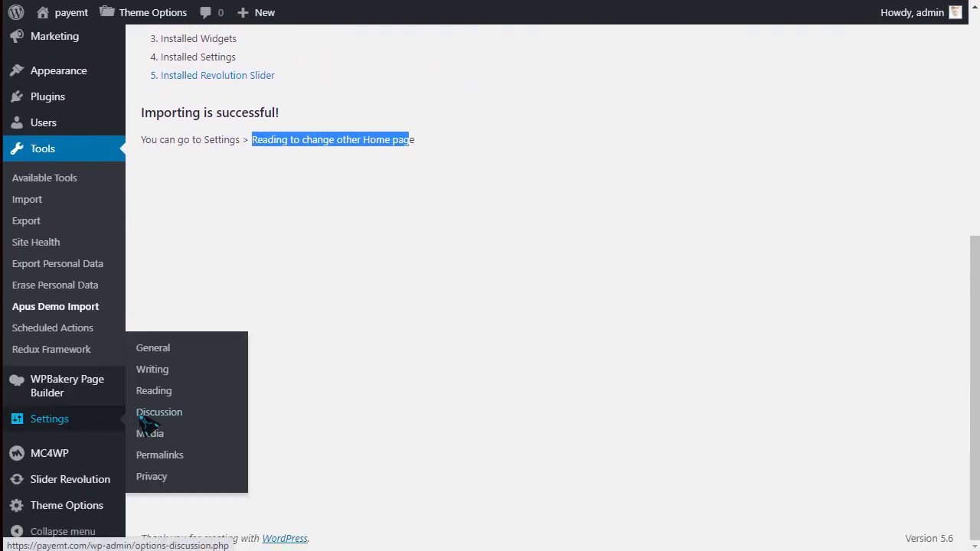
click(154, 391)
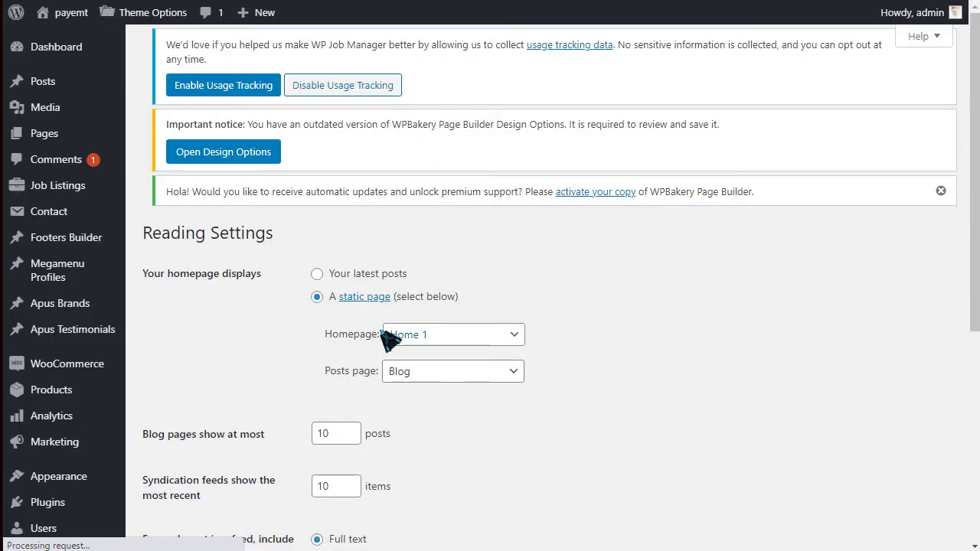
click(460, 346)
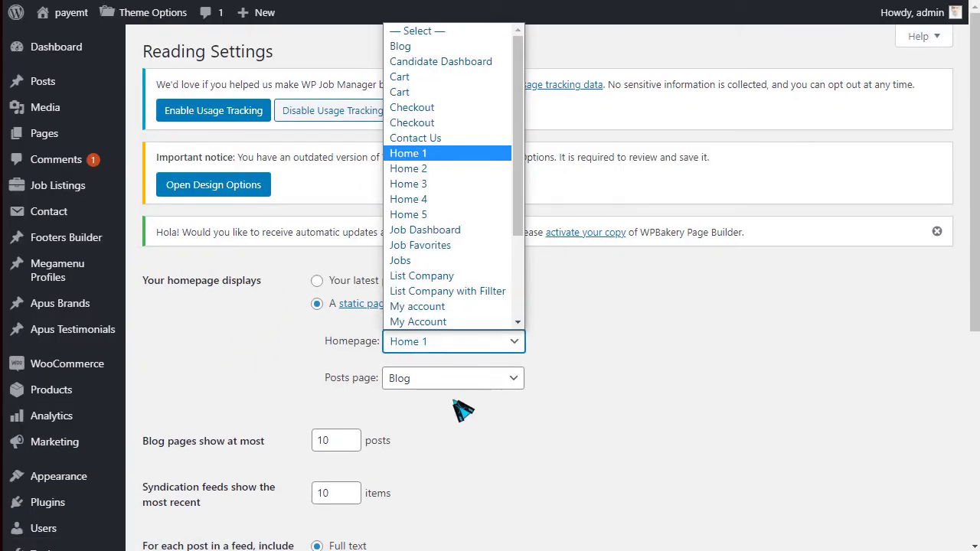
click(449, 379)
click(450, 379)
click(436, 69)
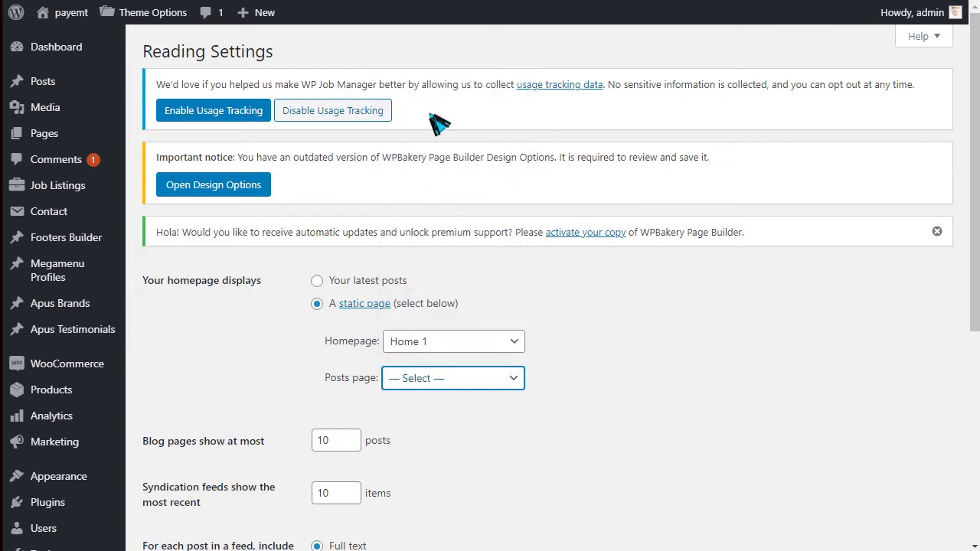
Set the static homepage to Home 2 and save the Reading settings
click(440, 347)
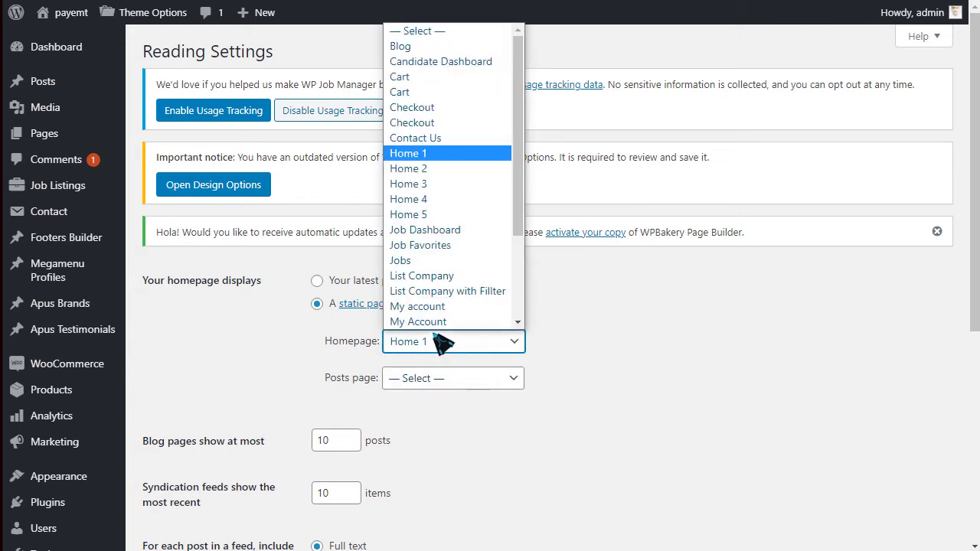
click(432, 170)
scroll(278, 324, down, 4)
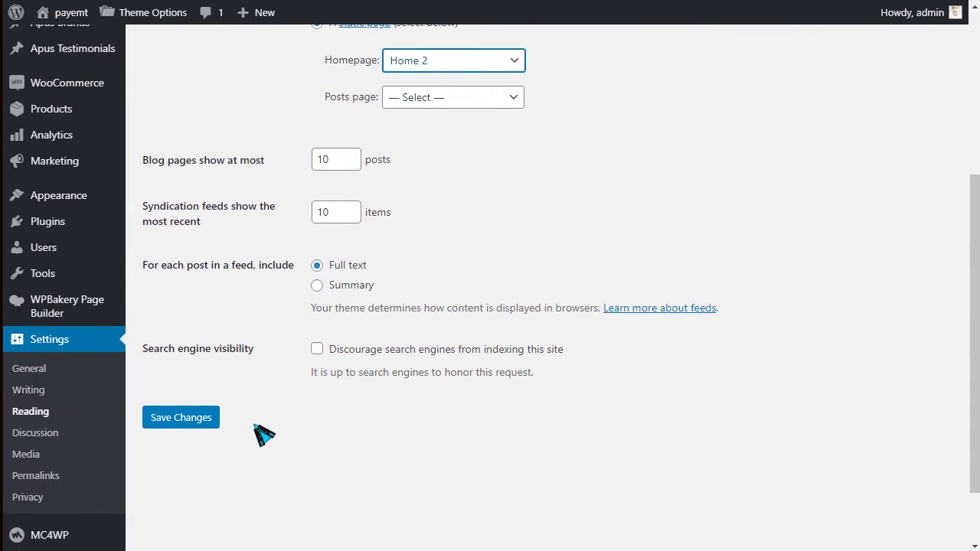
click(191, 420)
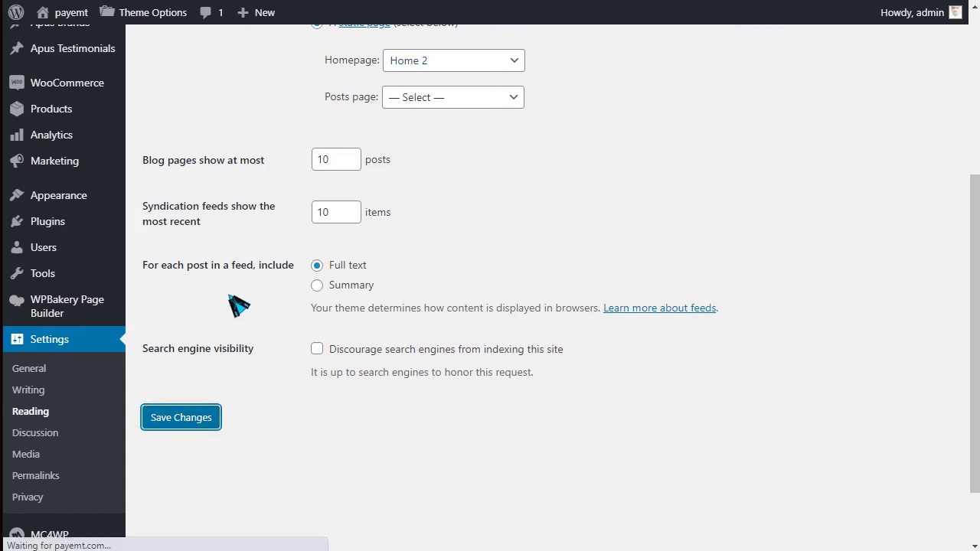
Examine the live site's front page with the Home 2 layout
scroll(253, 306, down, 2)
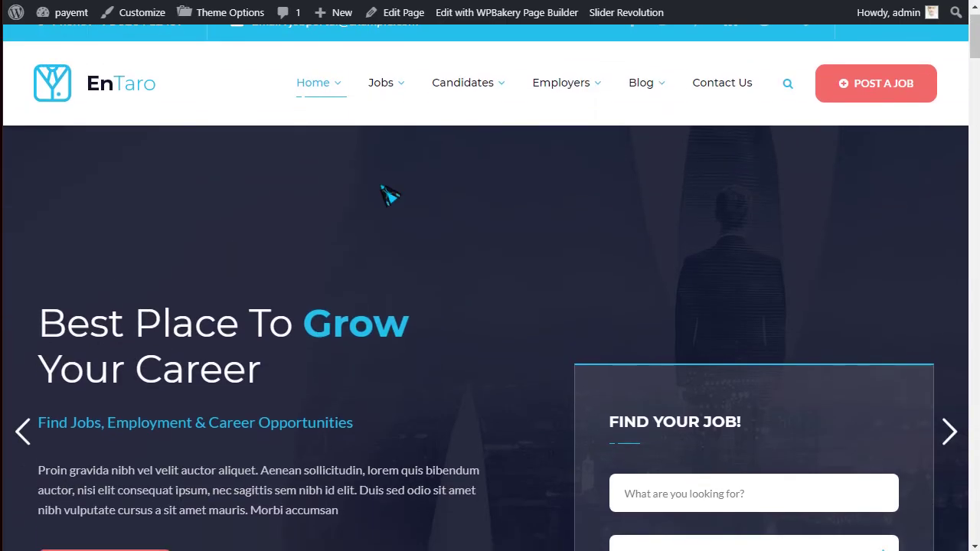
scroll(610, 248, down, 3)
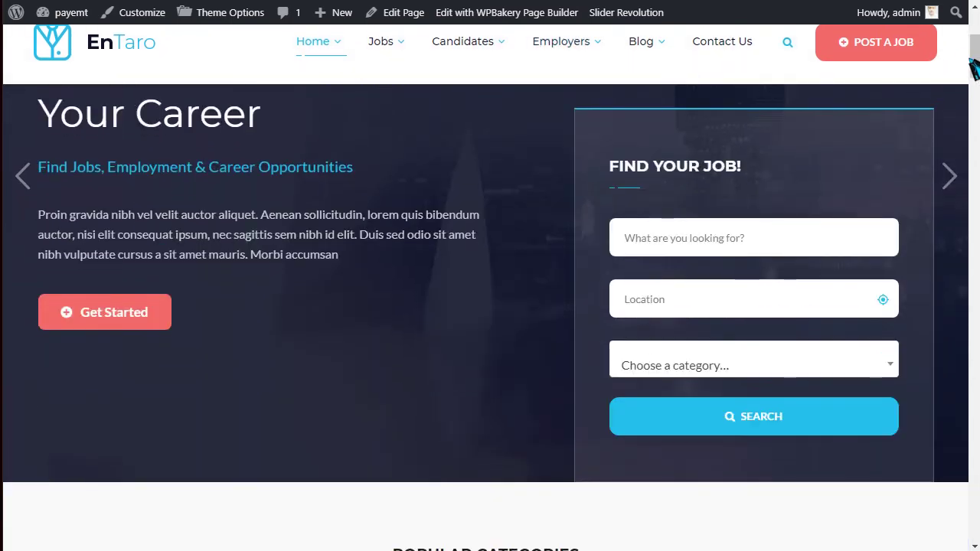
scroll(977, 88, down, 3)
drag(976, 88, 974, 44)
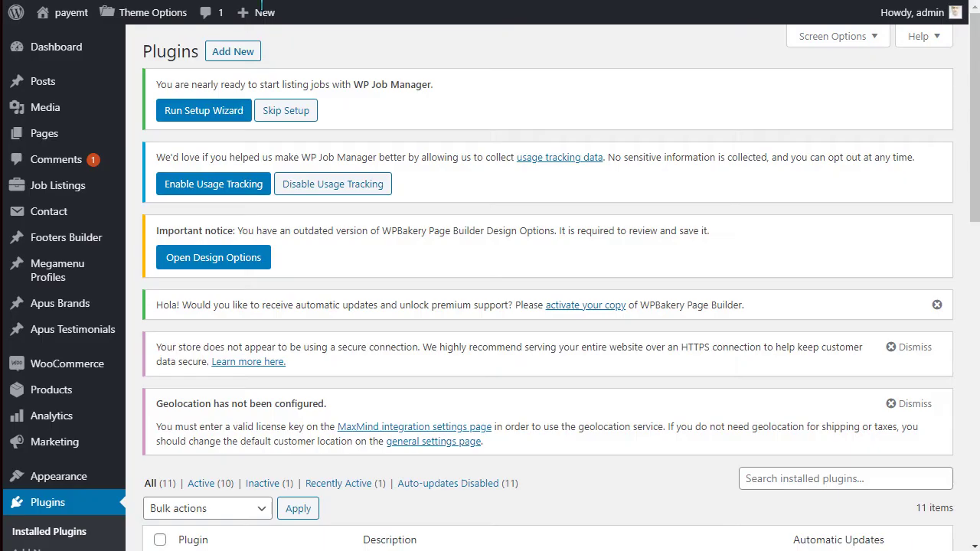
Review the installed plugins list, paying attention to MC4WP: Mailchimp for WordPress and Classic Editor
scroll(303, 138, down, 5)
scroll(314, 235, down, 5)
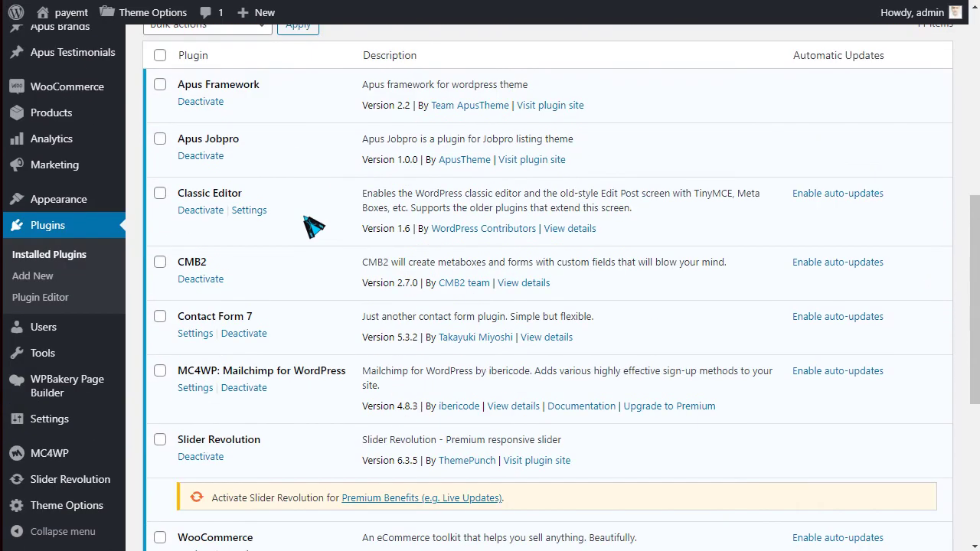
scroll(314, 224, down, 2)
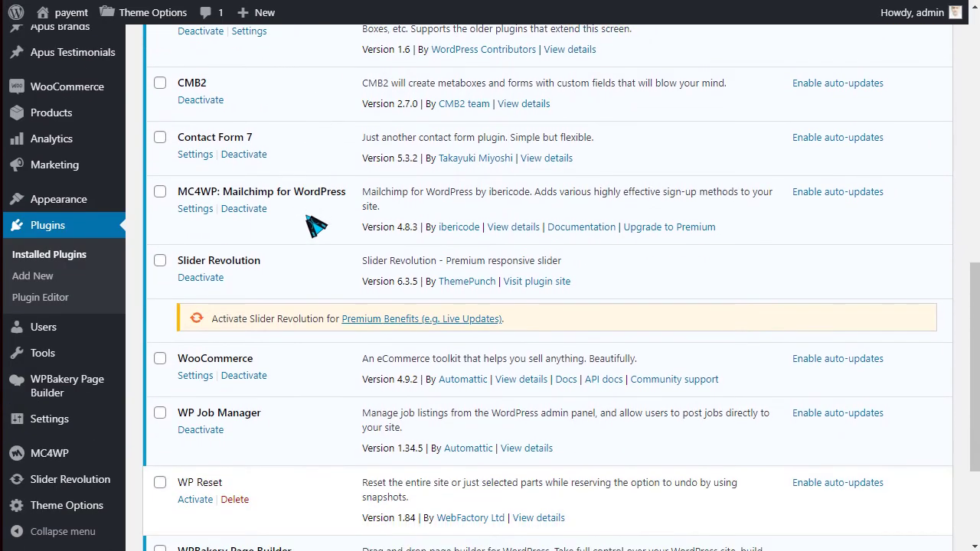
drag(245, 208, 329, 209)
scroll(273, 212, down, 4)
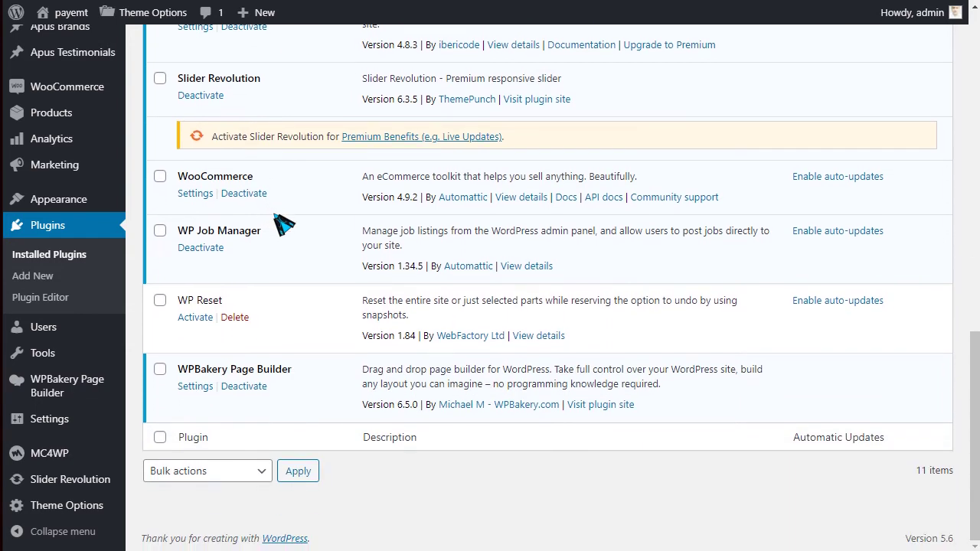
scroll(280, 286, up, 5)
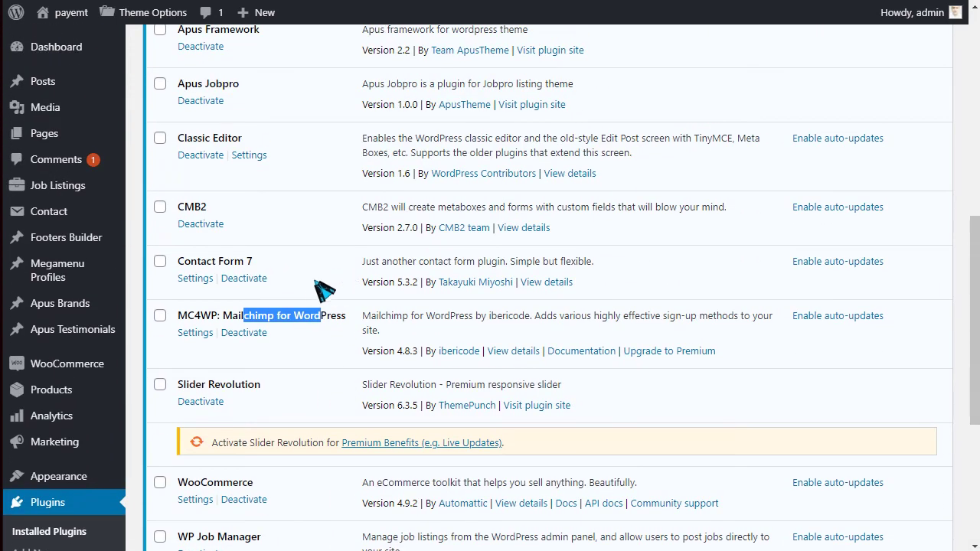
scroll(324, 289, up, 2)
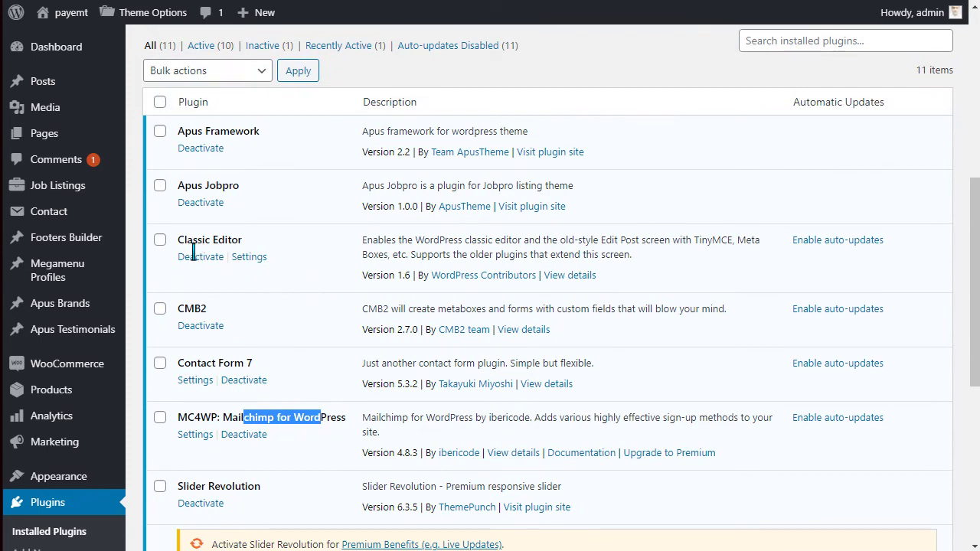
drag(185, 241, 243, 242)
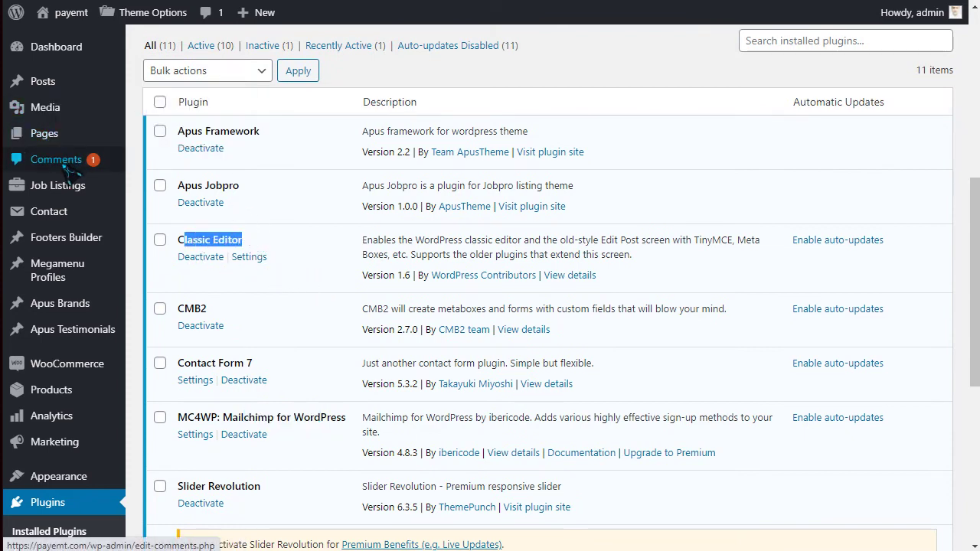
mouse_move(48, 138)
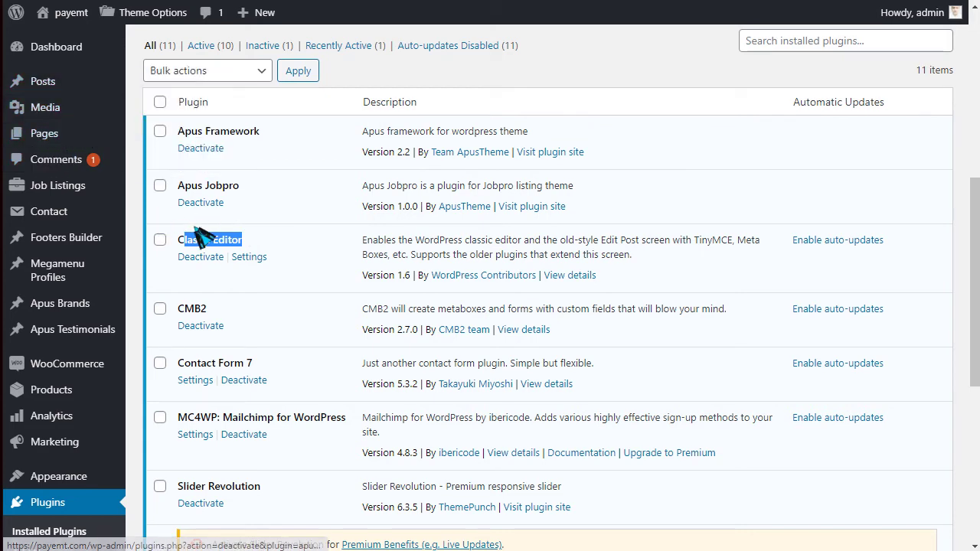
Review the Contact, Job Listings, Footers Builder and Megamenu admin entries alongside the live site's header menu and footer
scroll(192, 222, down, 2)
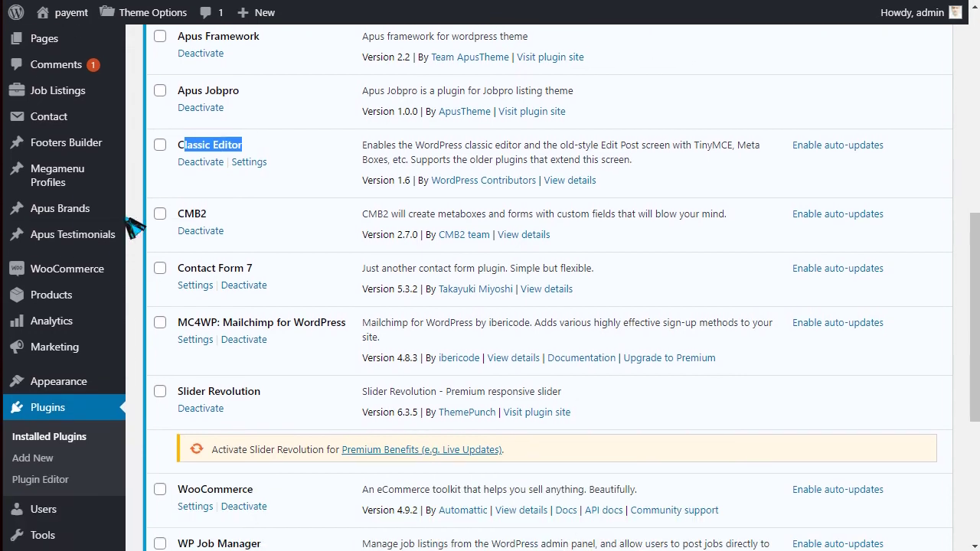
scroll(97, 227, up, 2)
mouse_move(60, 216)
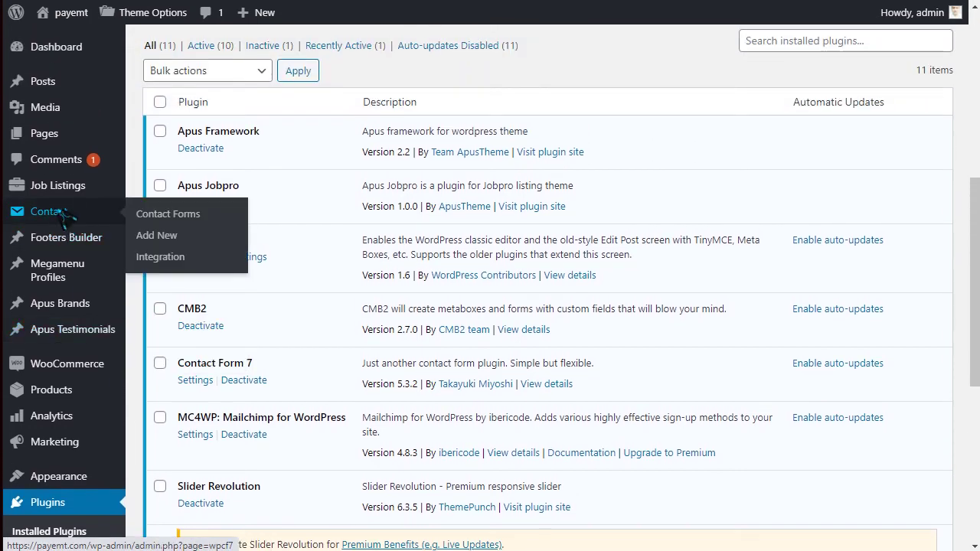
mouse_move(91, 198)
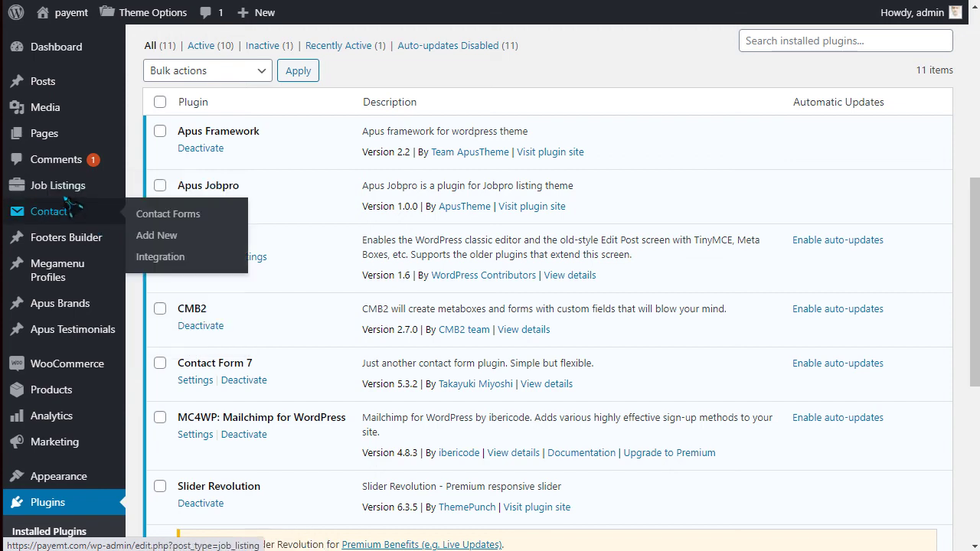
mouse_move(52, 245)
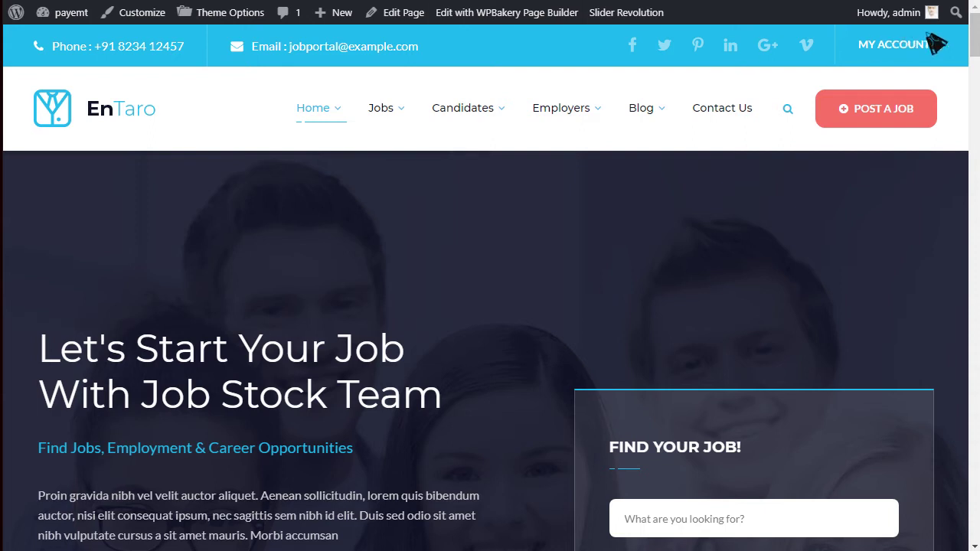
drag(974, 38, 976, 536)
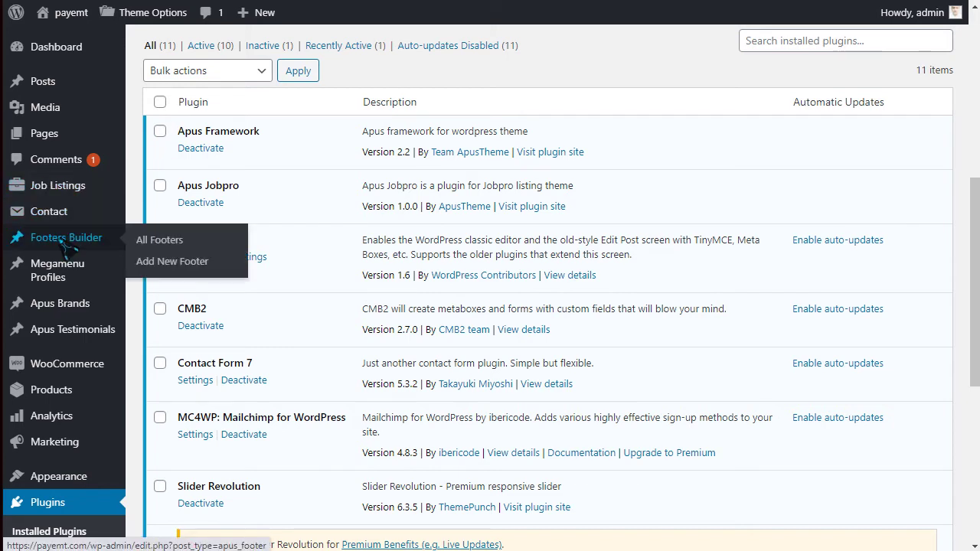
mouse_move(77, 280)
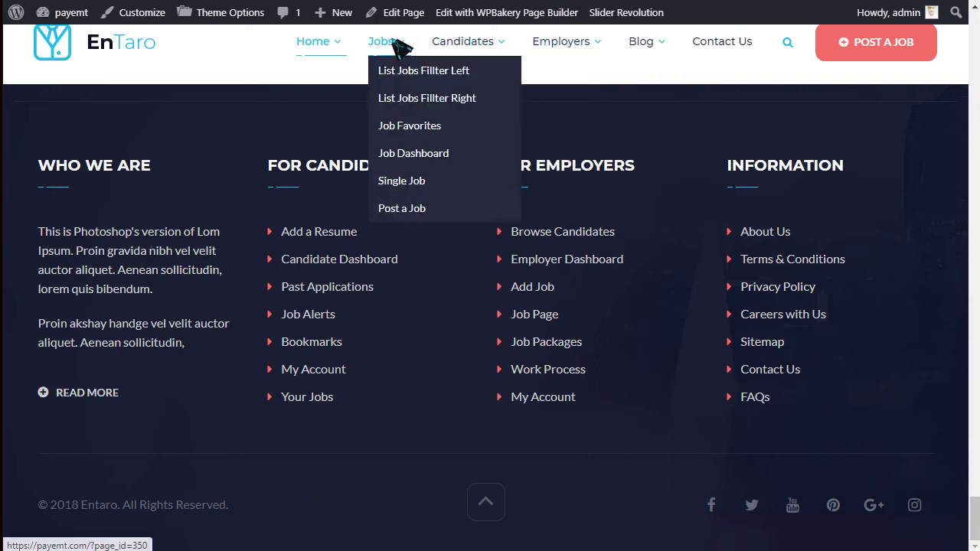
mouse_move(311, 43)
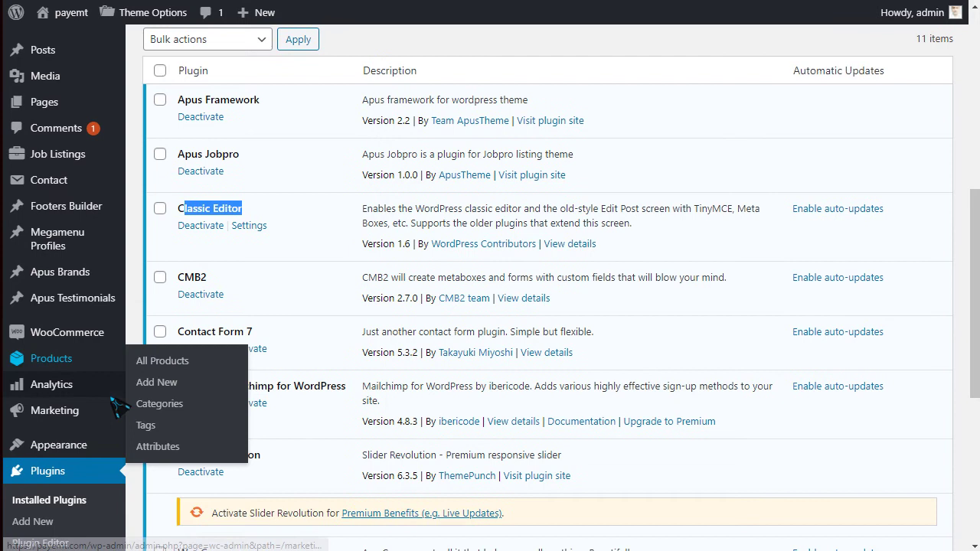
Open the Entaro Theme Options and review the General settings for website preload, preload icon and image lazy loading
scroll(115, 398, down, 3)
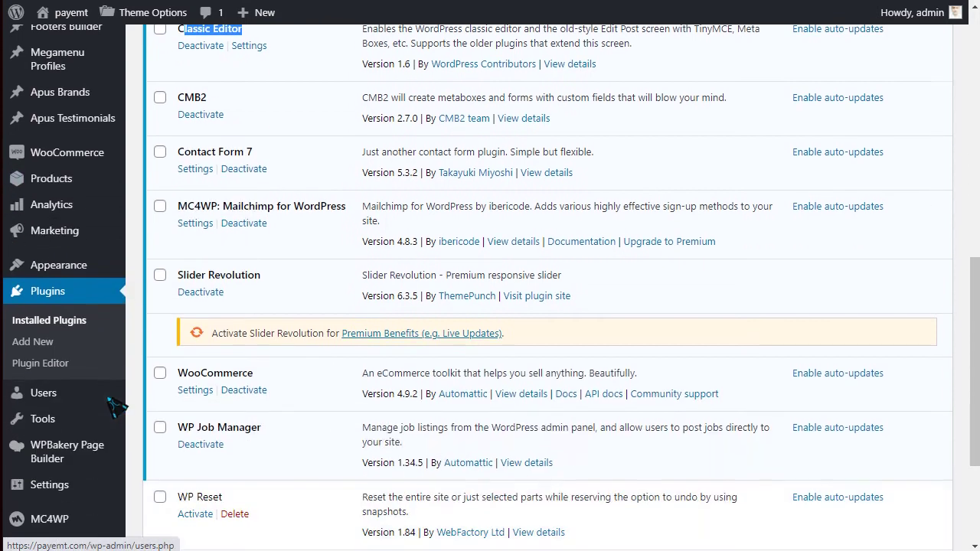
scroll(114, 405, down, 1)
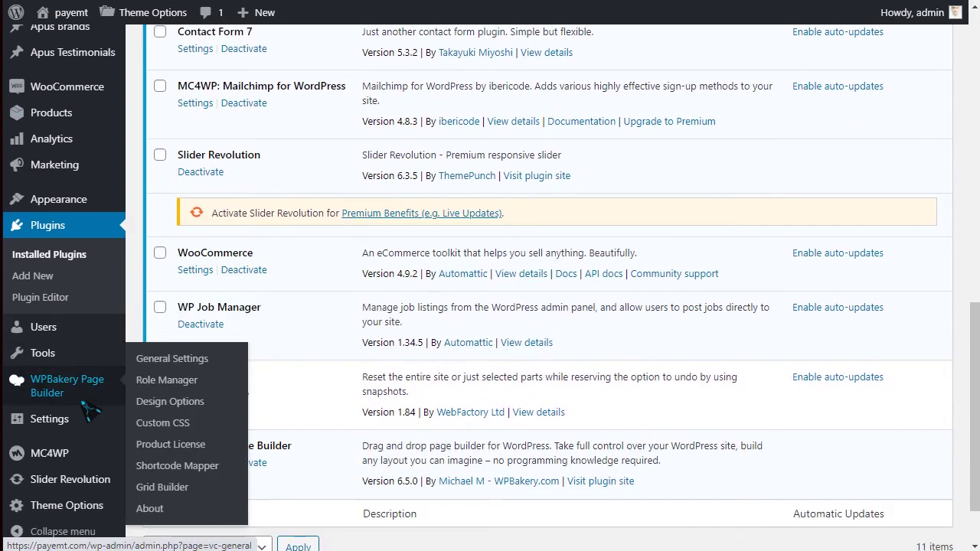
click(81, 511)
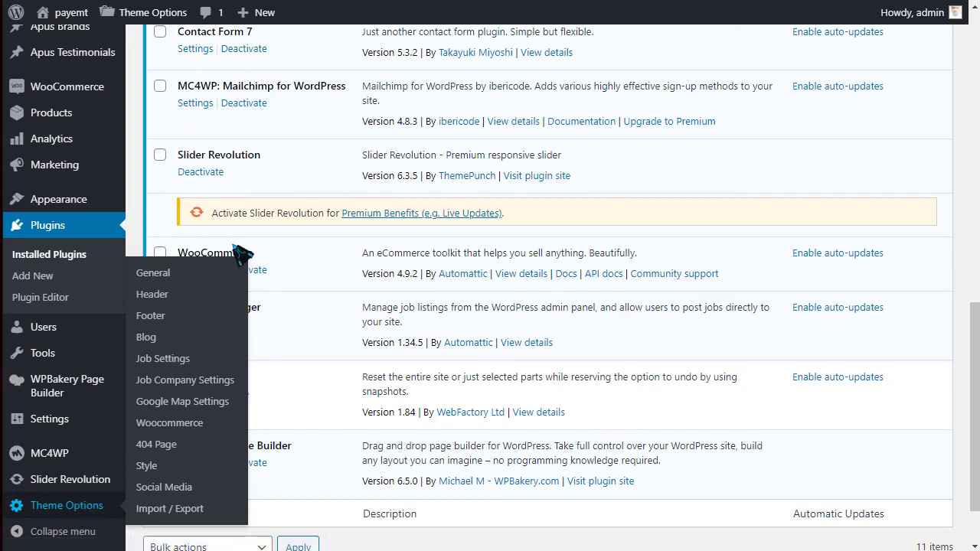
scroll(433, 335, down, 4)
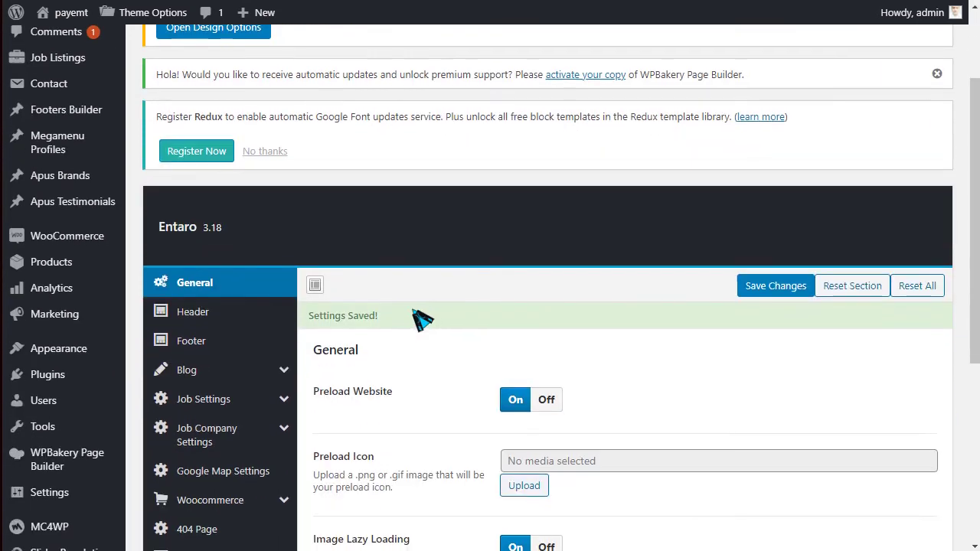
scroll(475, 280, down, 2)
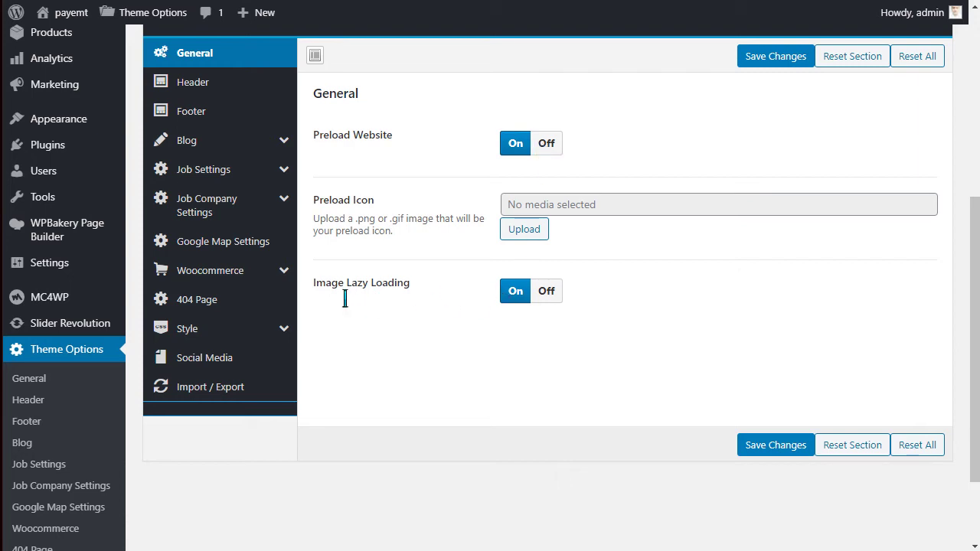
drag(345, 299, 406, 299)
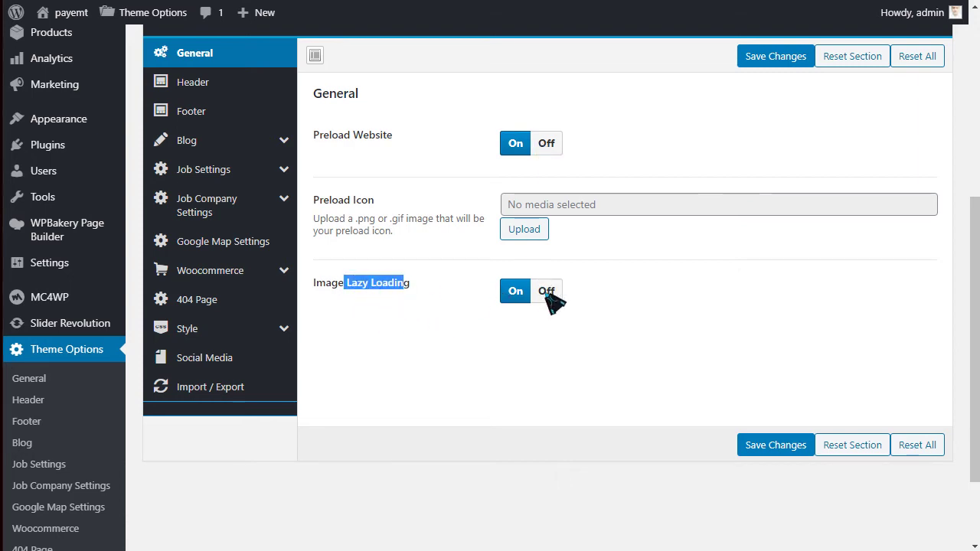
scroll(283, 233, up, 2)
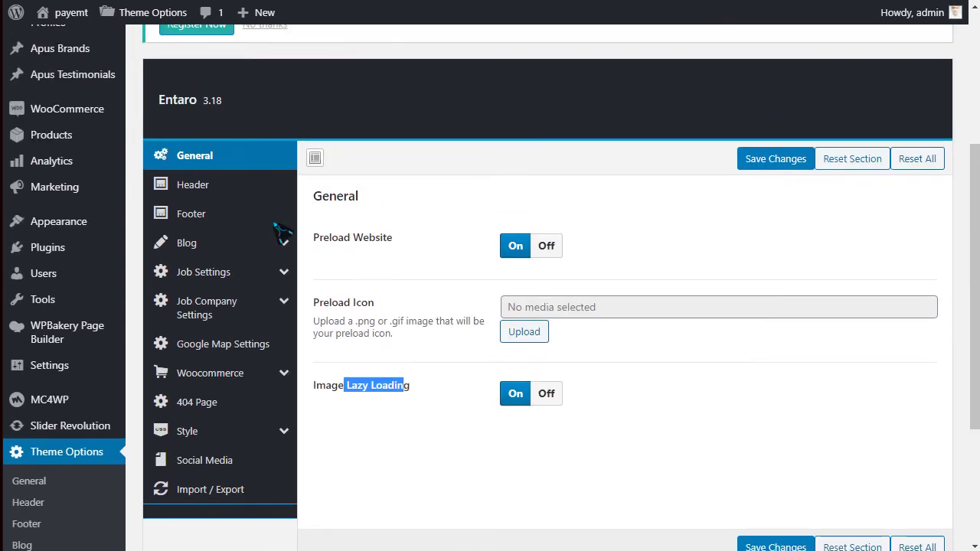
Open the theme's Header options and look through the available Header Layout Type choices without changing the selection
click(226, 189)
scroll(449, 249, down, 1)
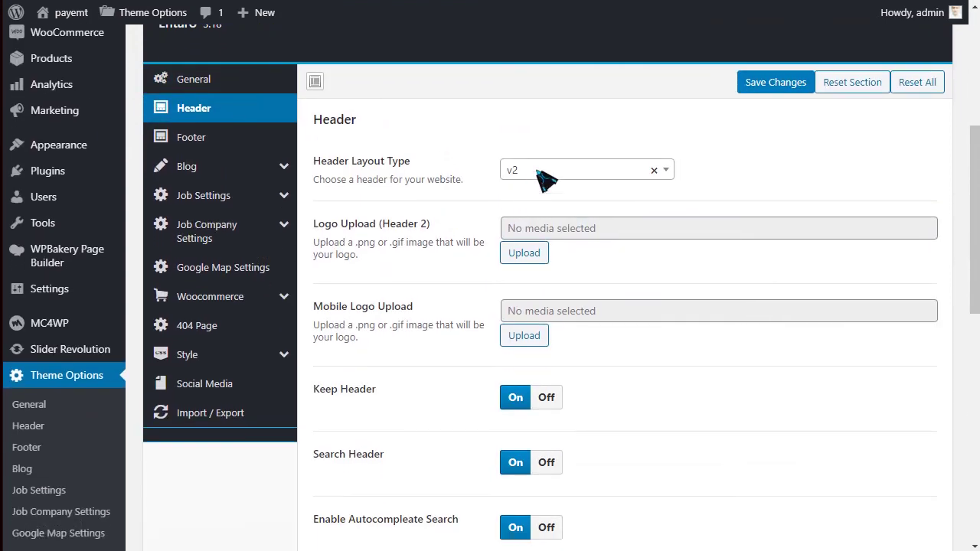
click(539, 172)
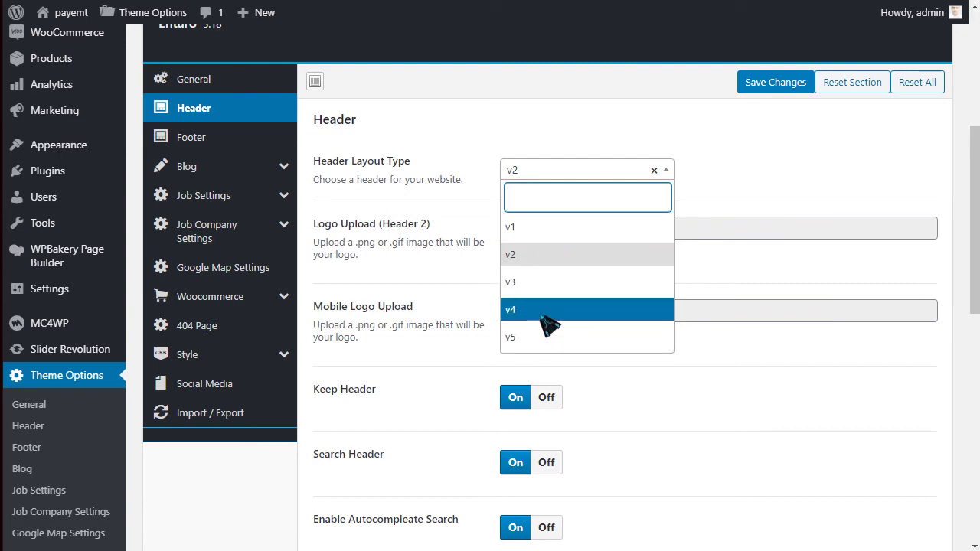
click(431, 256)
Examine the remaining Header options: logo uploads, Keep Header, Search Header, autocomplete search, cart button and social links
scroll(431, 249, down, 1)
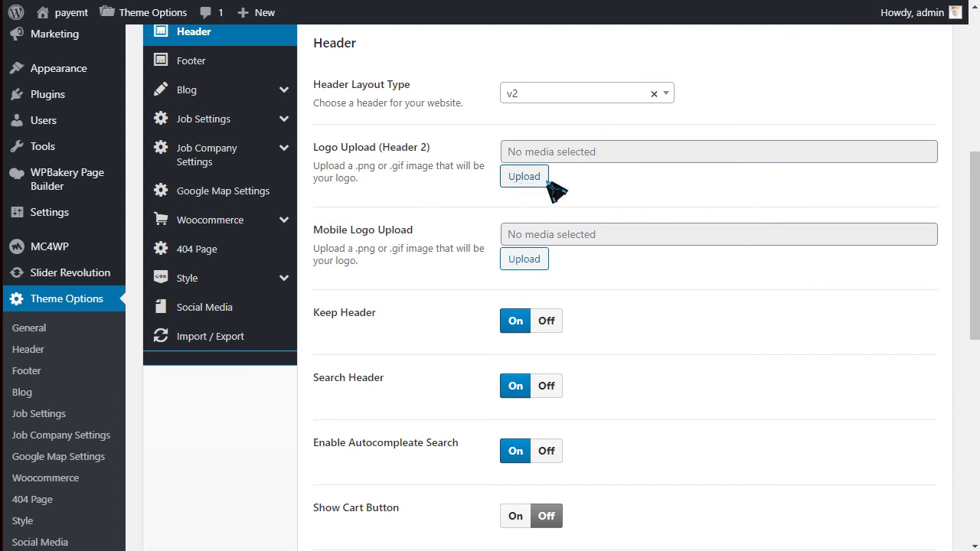
drag(354, 229, 419, 231)
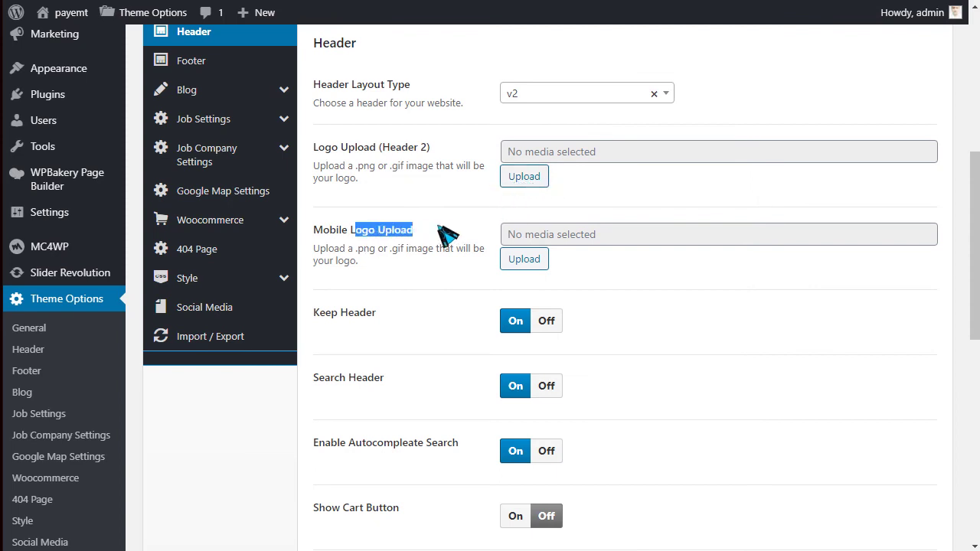
scroll(455, 232, down, 1)
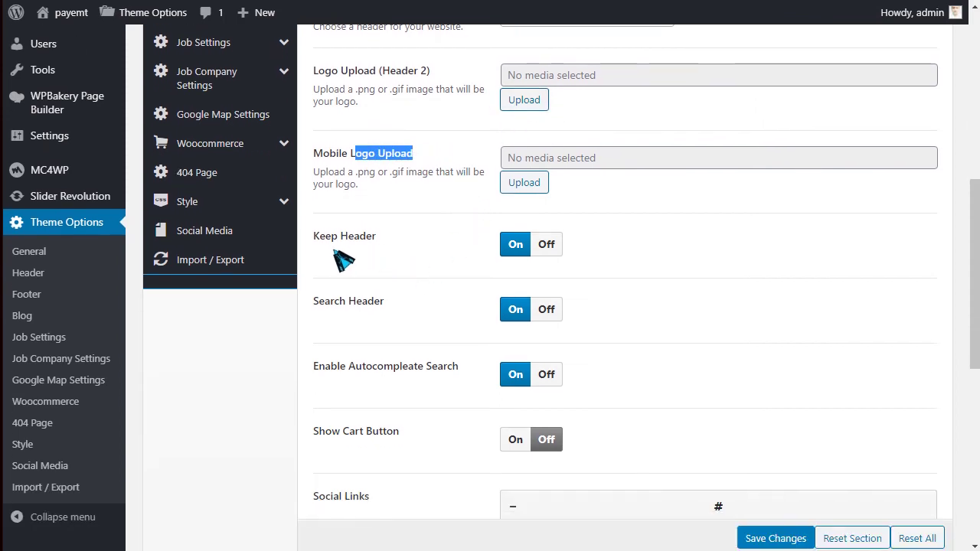
click(388, 258)
scroll(459, 324, down, 1)
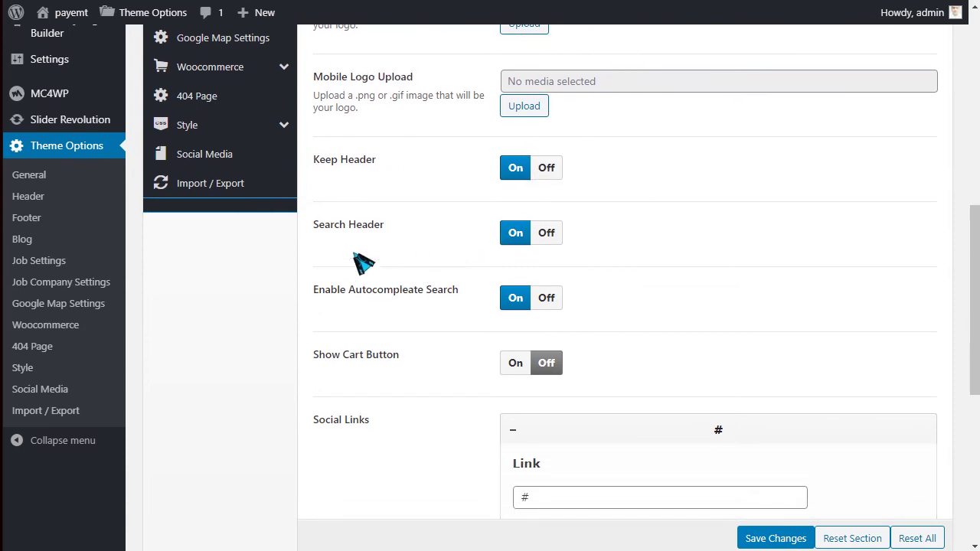
scroll(505, 274, down, 1)
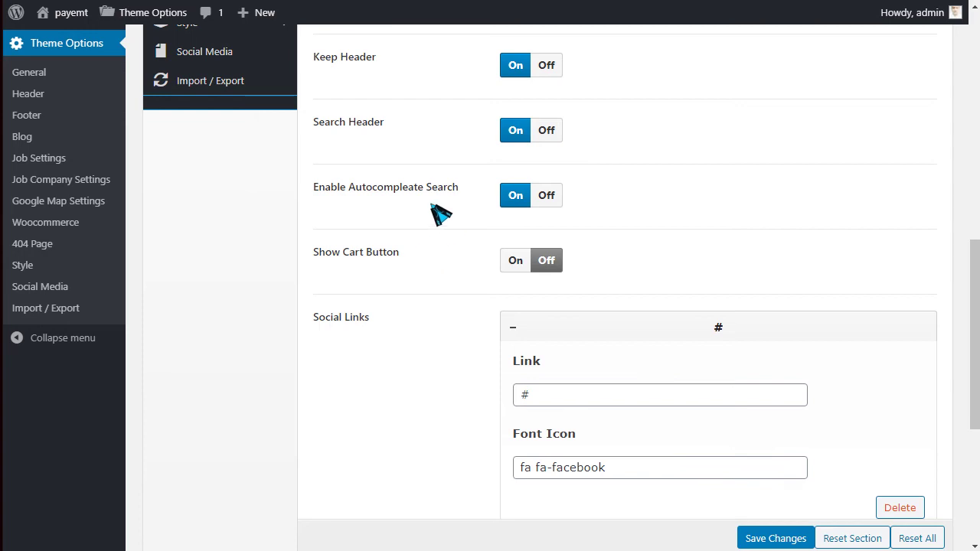
scroll(422, 256, down, 1)
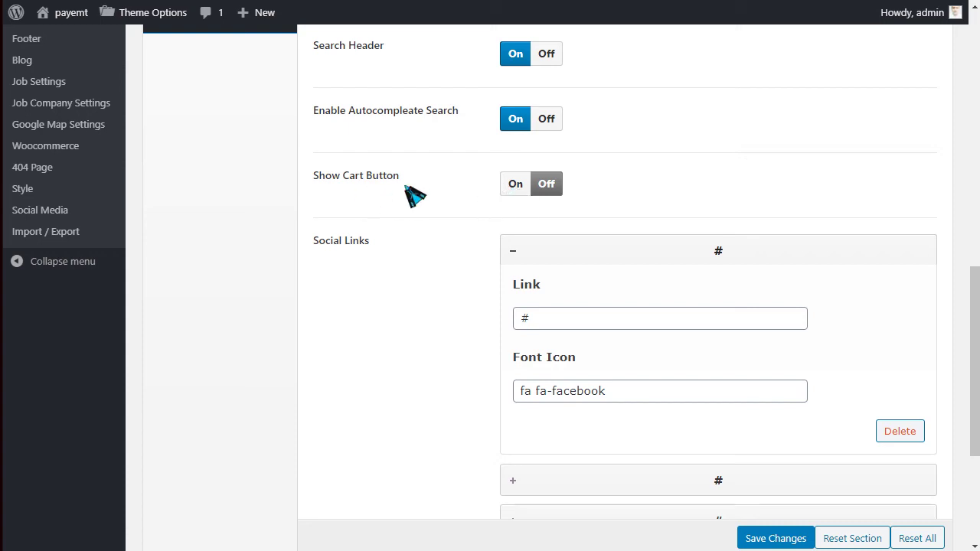
scroll(465, 276, down, 1)
scroll(466, 339, up, 5)
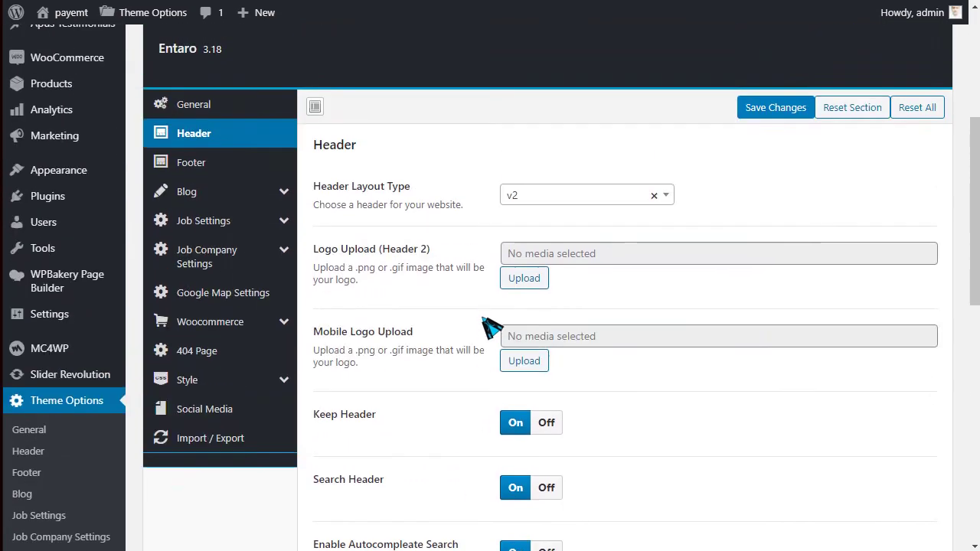
Open the theme's Footer options and review the Footer Layout Type choices, copyright logo and Back To Top Button
scroll(490, 327, up, 2)
click(252, 295)
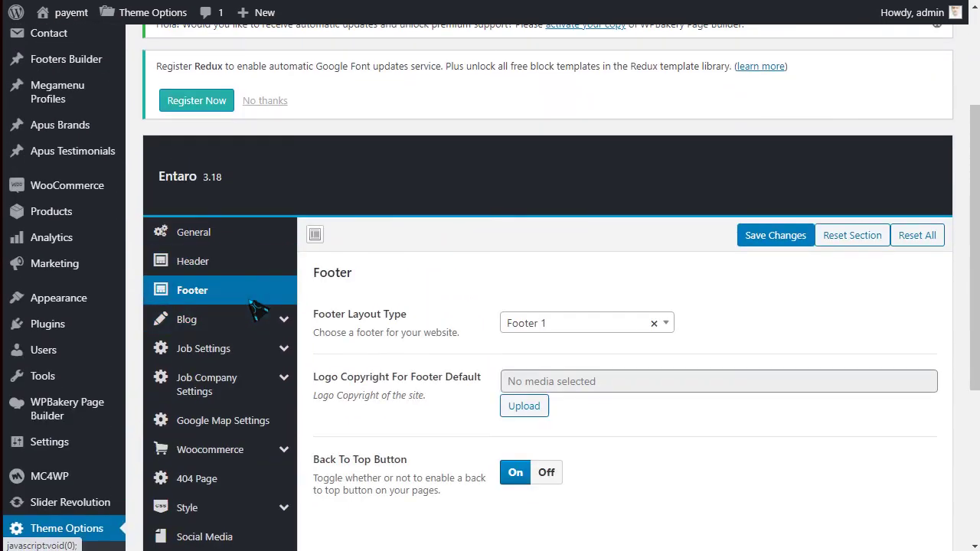
scroll(425, 308, down, 2)
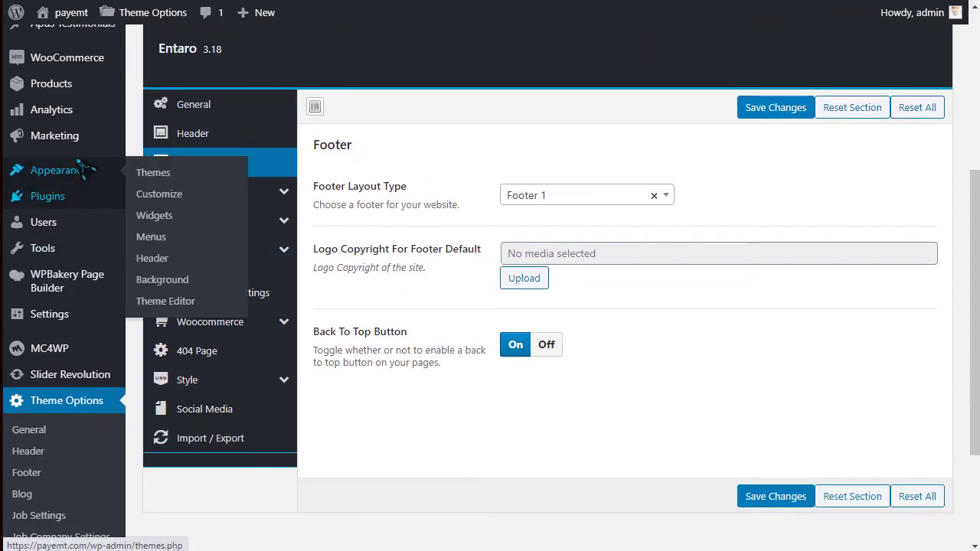
click(542, 200)
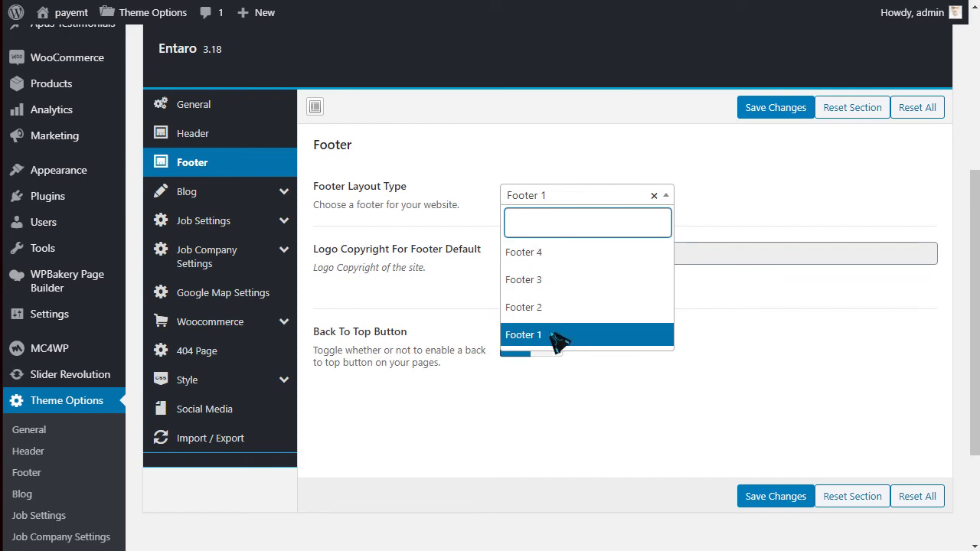
scroll(558, 337, up, 2)
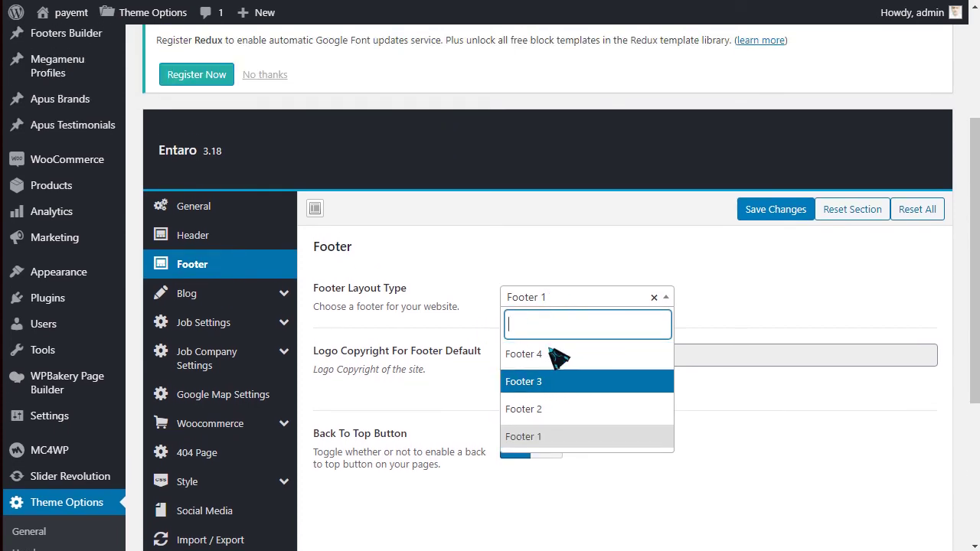
click(465, 261)
scroll(471, 259, down, 1)
scroll(475, 256, down, 1)
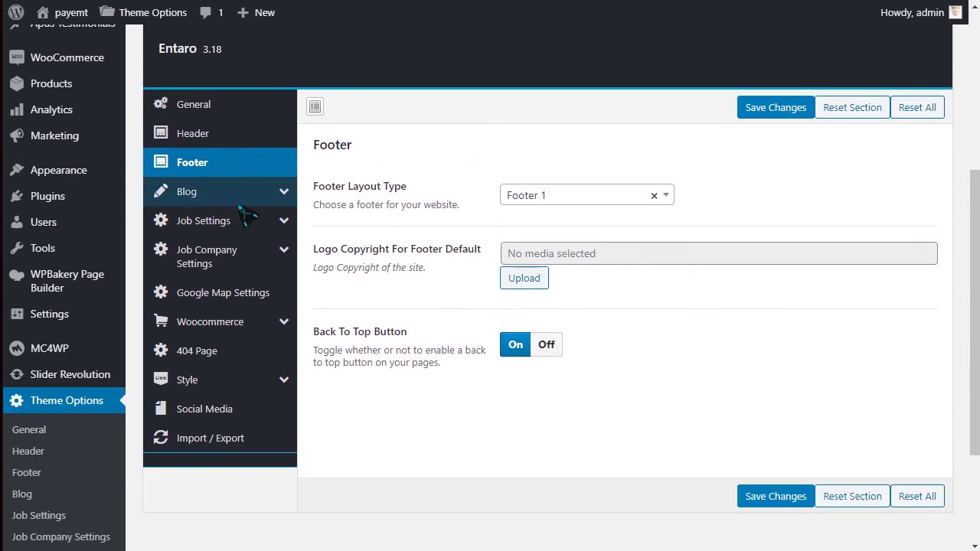
Review the theme's Blog options, including breadcrumbs, the Blog & Post Archives layout and the single blog layout
click(234, 204)
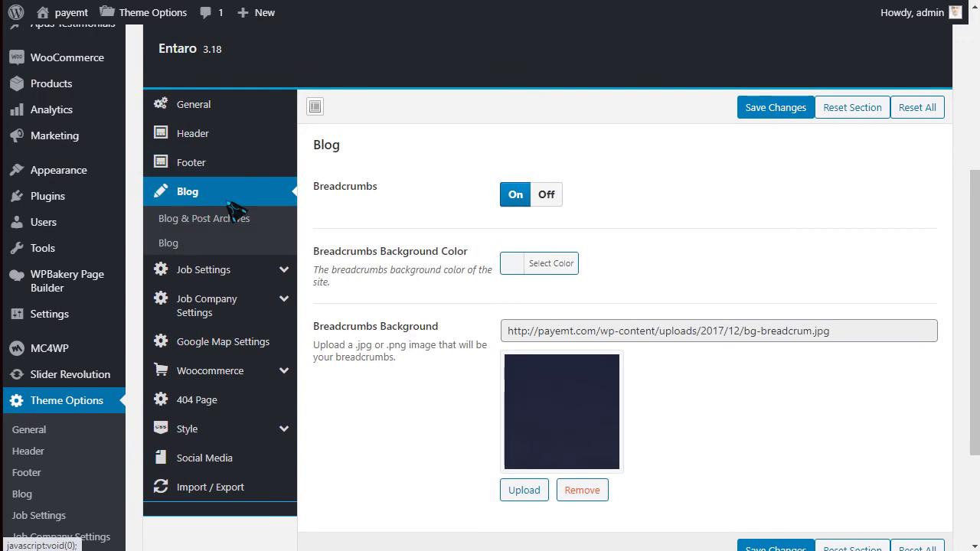
click(223, 222)
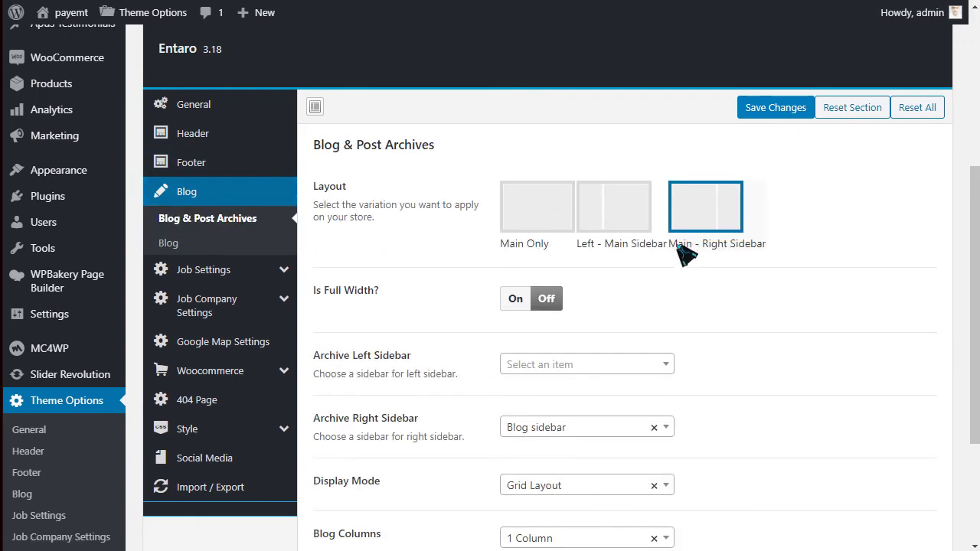
click(191, 245)
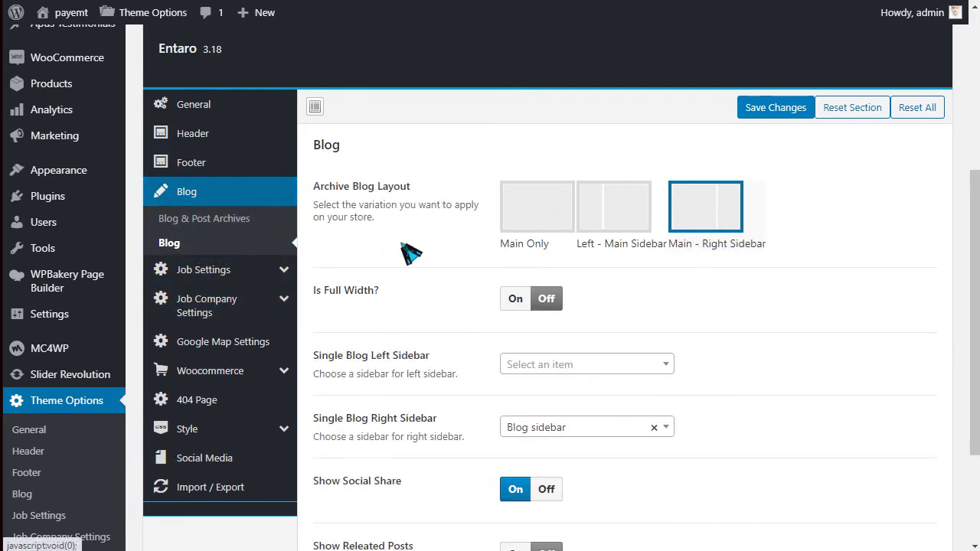
Open the theme's Job Settings, review the breadcrumbs options and background image, and open the Job Archives section
click(234, 271)
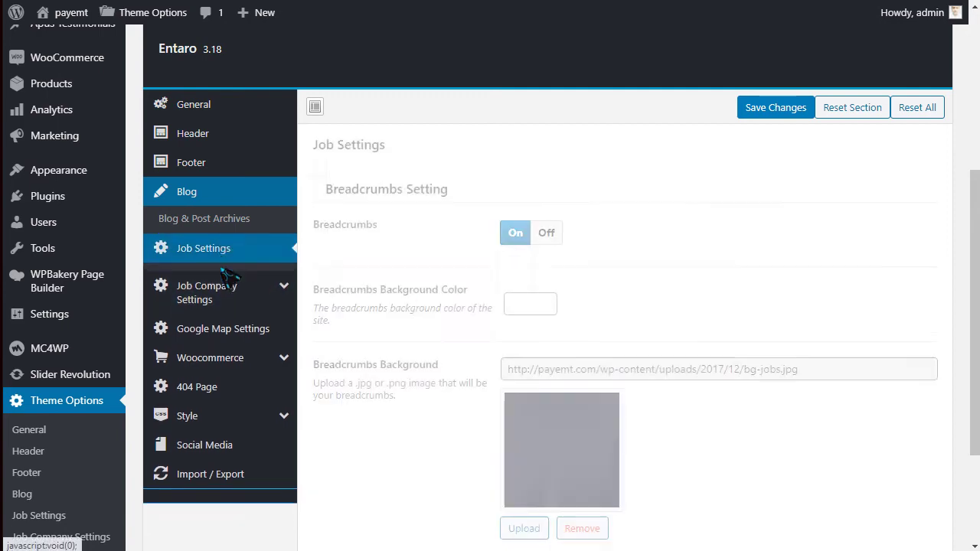
drag(329, 226, 438, 250)
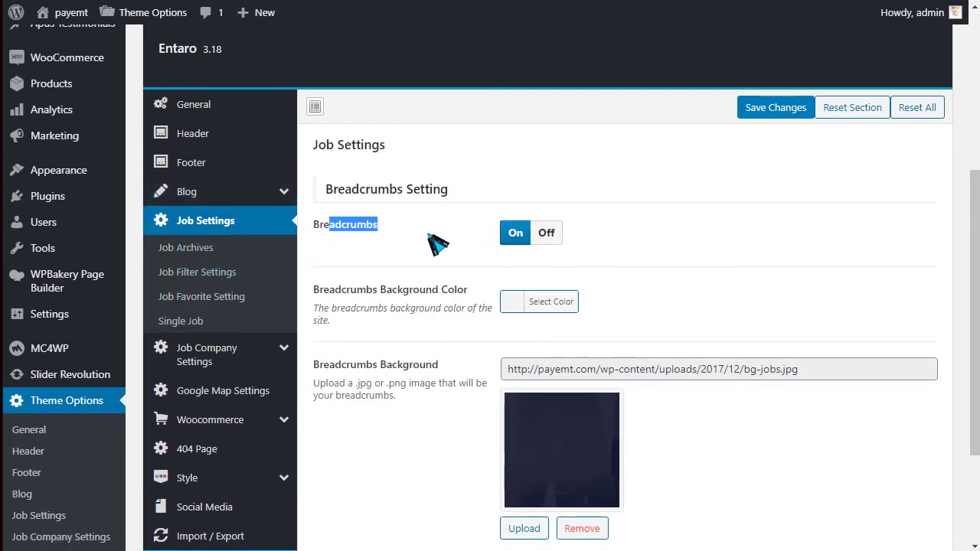
scroll(536, 246, down, 1)
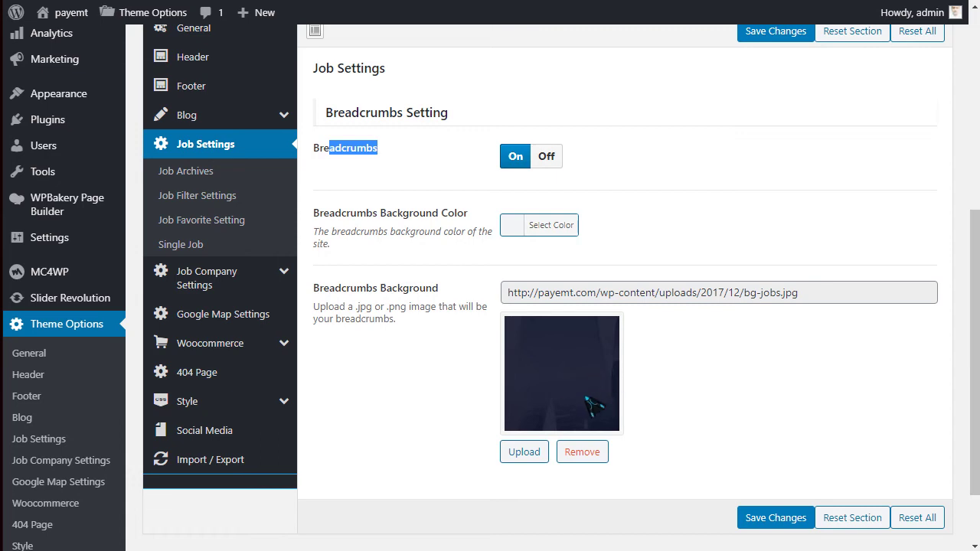
click(201, 172)
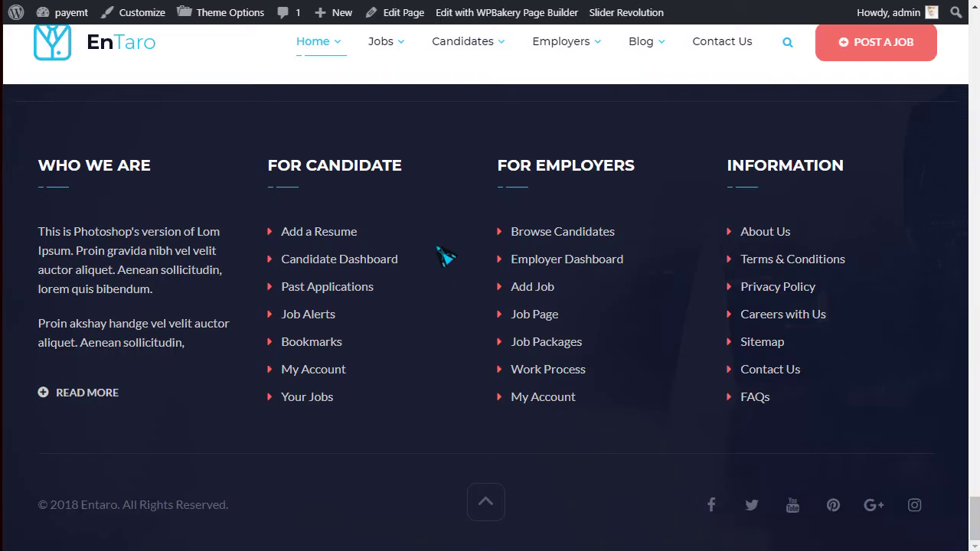
Look through the homepage from the footer up, and review the Job Archives display, columns and sidebar options in Theme Options
scroll(485, 322, up, 7)
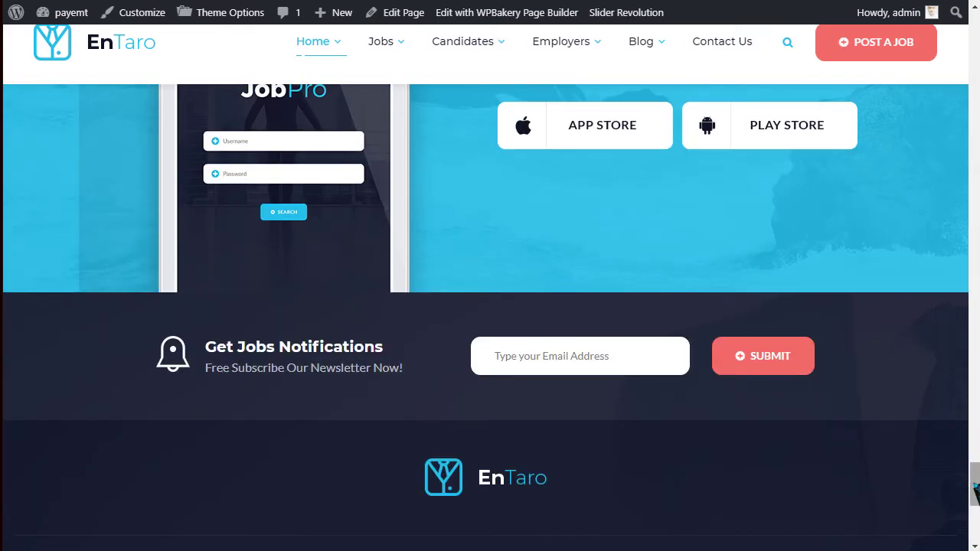
drag(975, 490, 975, 196)
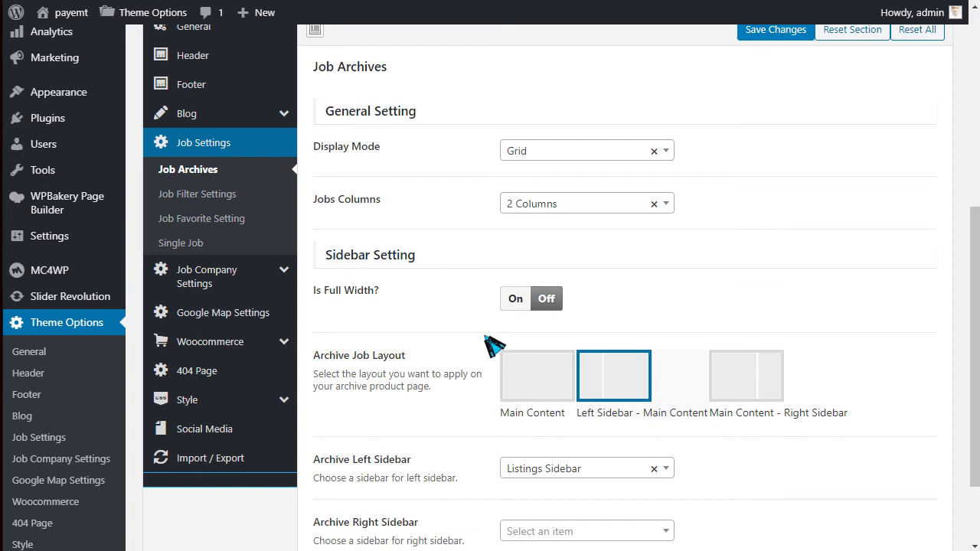
scroll(475, 348, down, 2)
scroll(344, 291, up, 2)
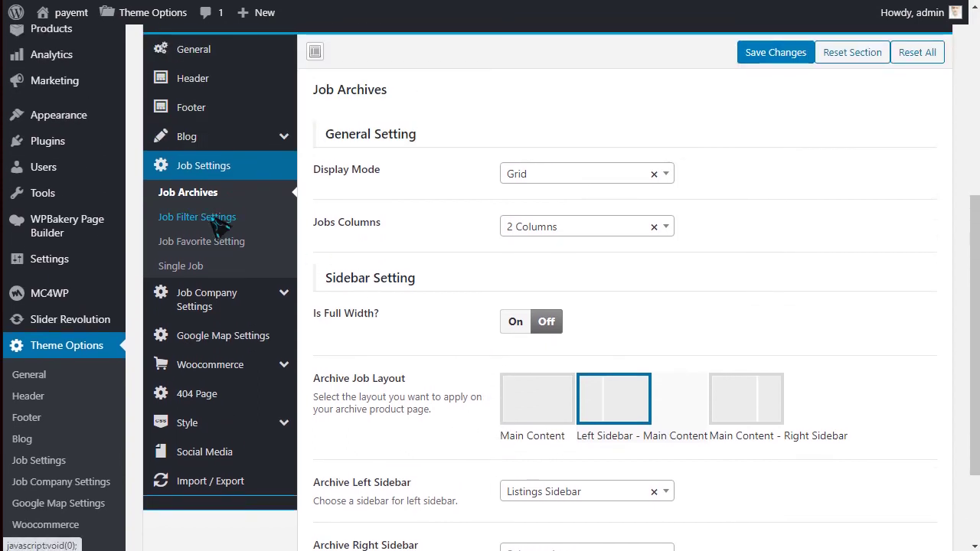
Review the Job Filter Settings, Job Favorite Setting and Single Job sections, including the job content blocks and related jobs options
click(215, 219)
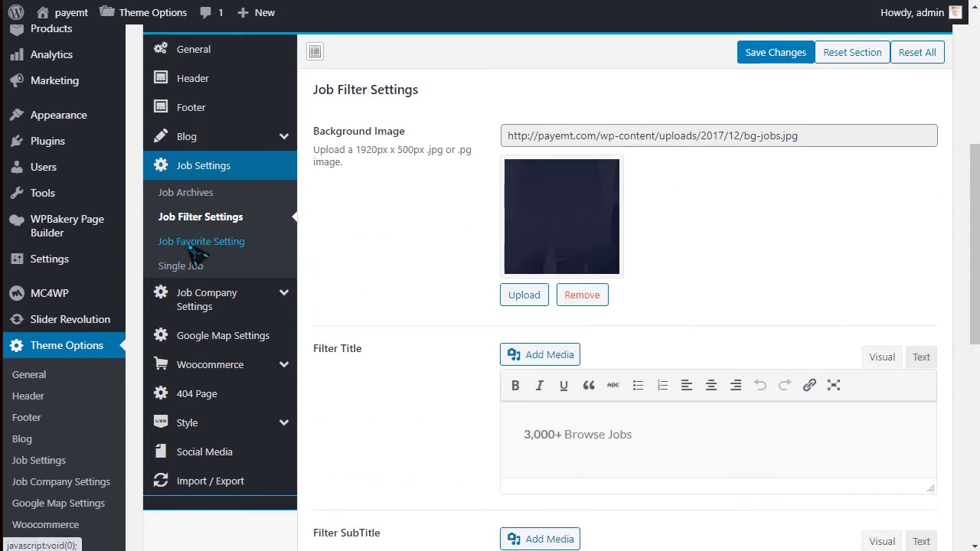
click(199, 244)
click(197, 278)
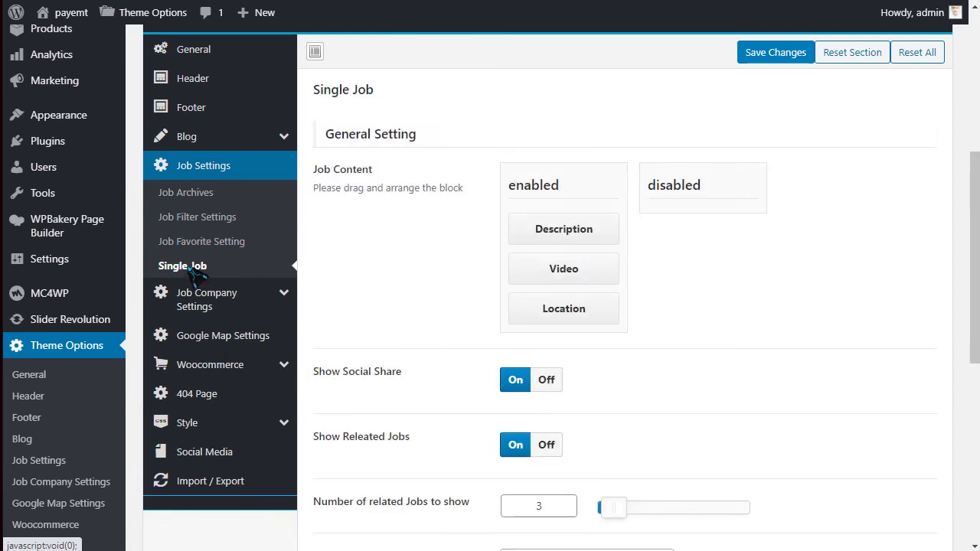
scroll(394, 219, down, 1)
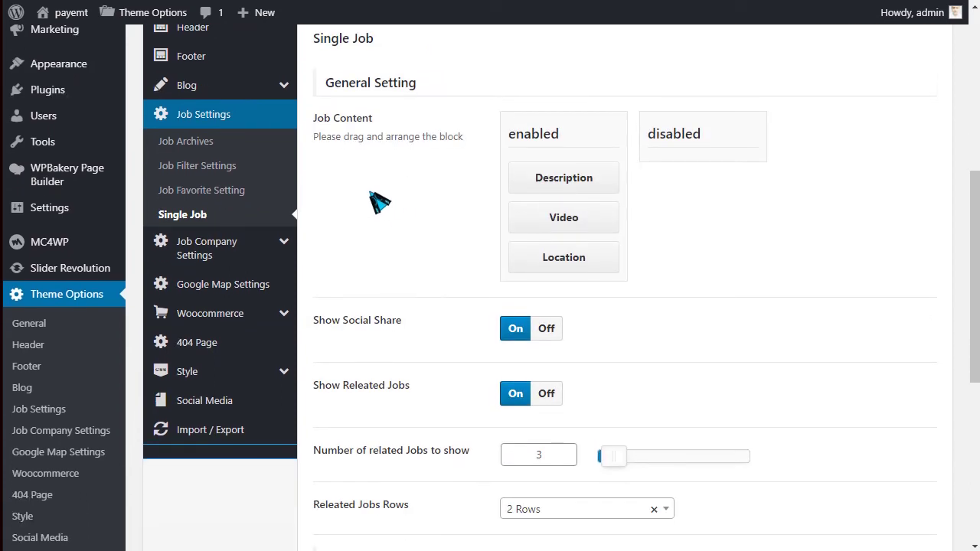
Review the Job Company Settings breadcrumbs options and the Single Company social share and sidebar layout options
click(201, 253)
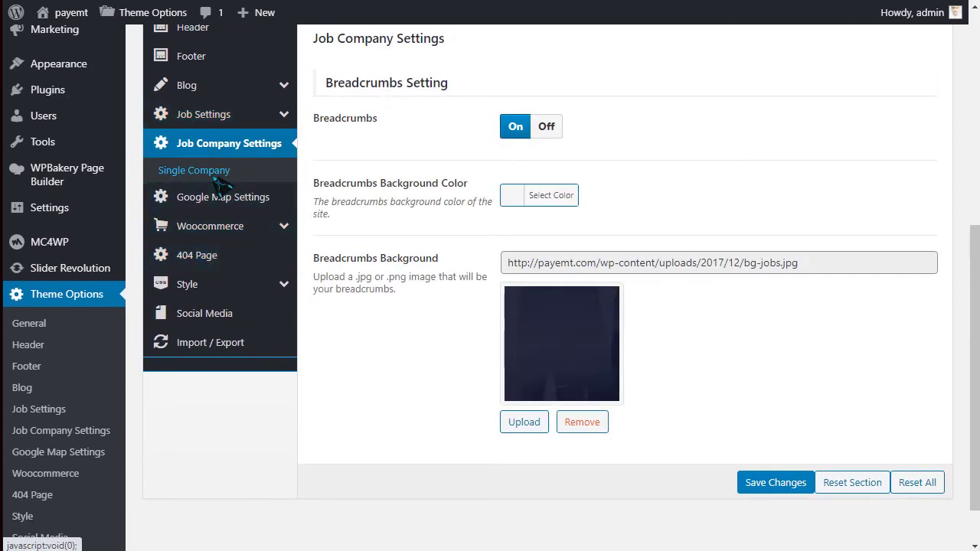
click(202, 172)
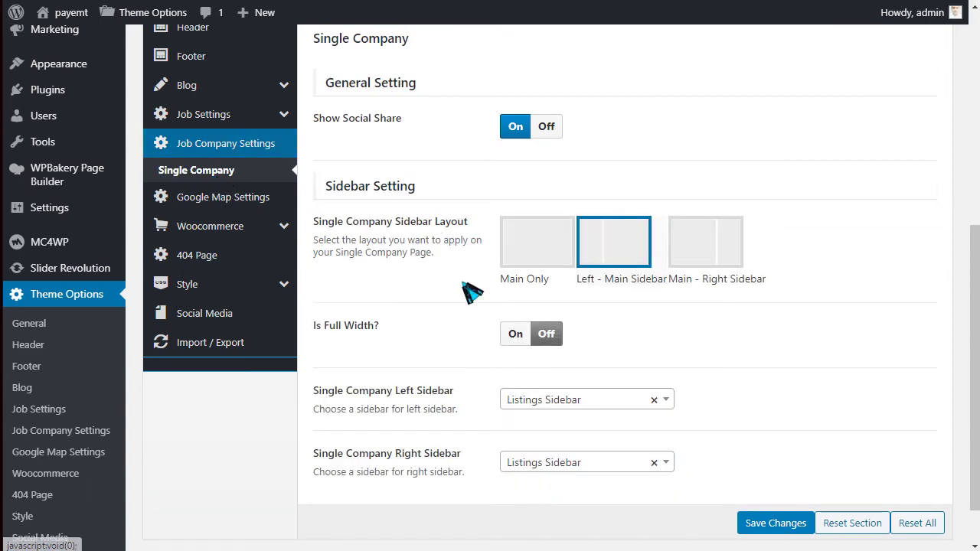
scroll(536, 284, down, 1)
scroll(536, 284, up, 4)
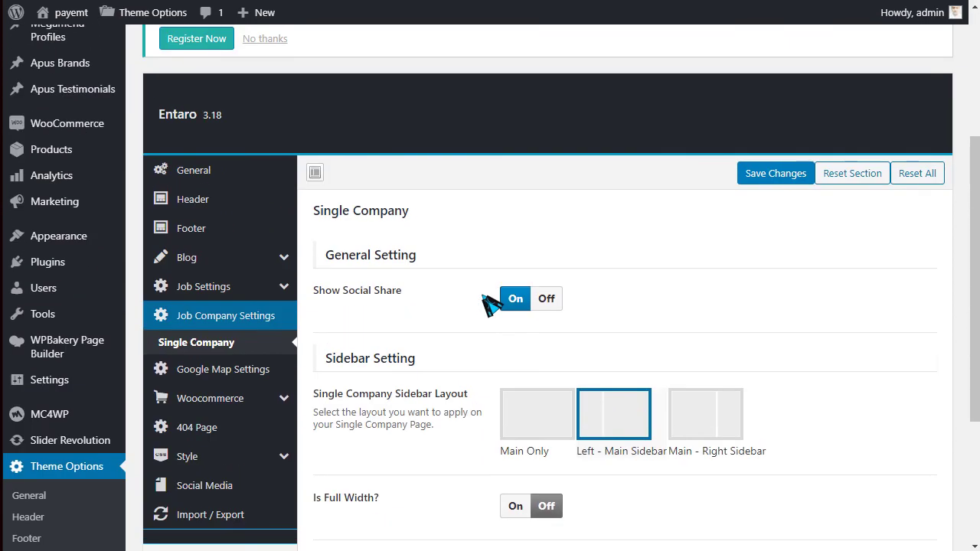
scroll(491, 304, down, 3)
Review the Google Map Settings, highlighting the API key field, and look over the Woocommerce and 404 Page options
click(203, 239)
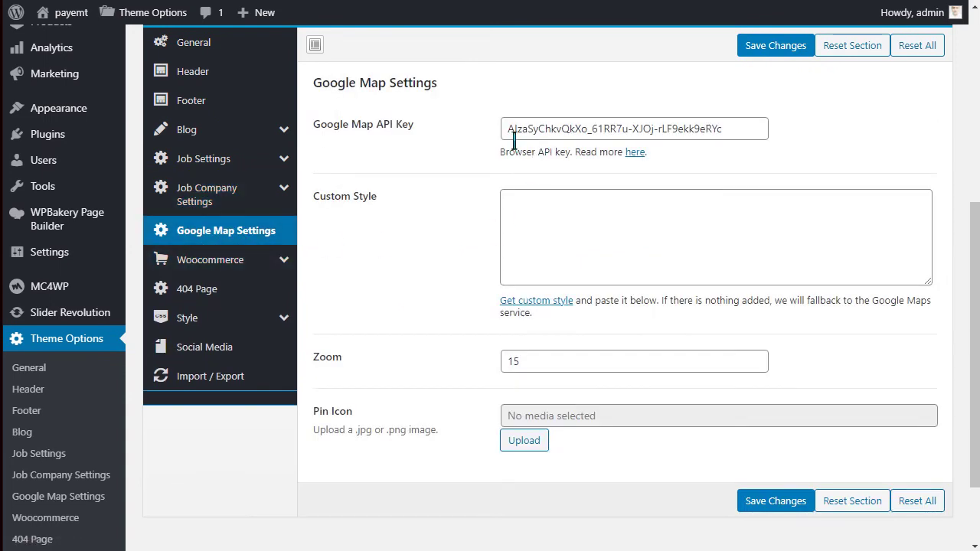
drag(509, 131, 747, 138)
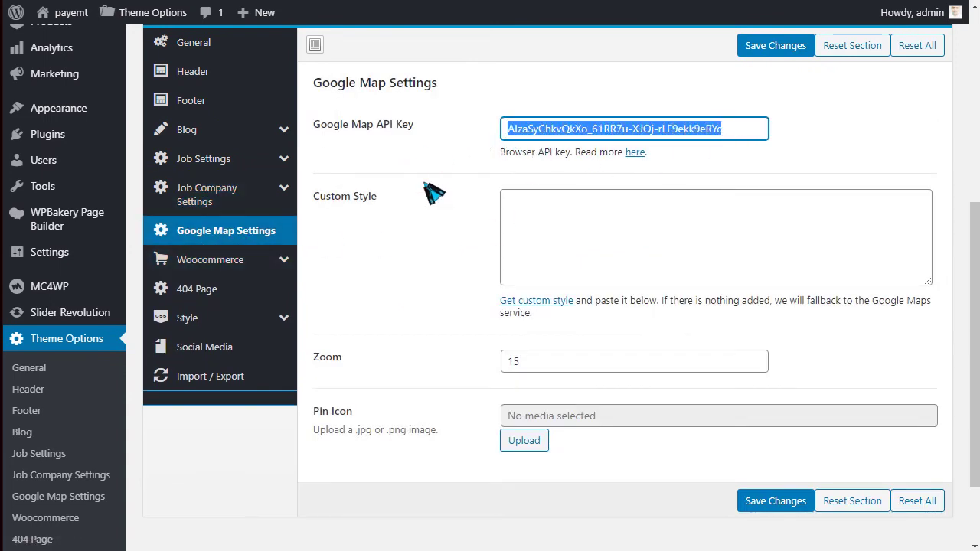
click(208, 261)
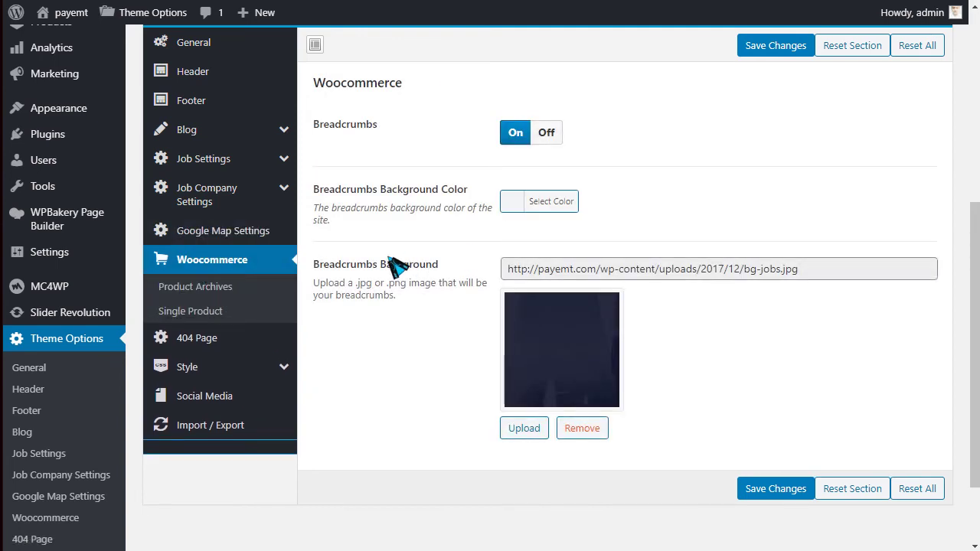
click(234, 309)
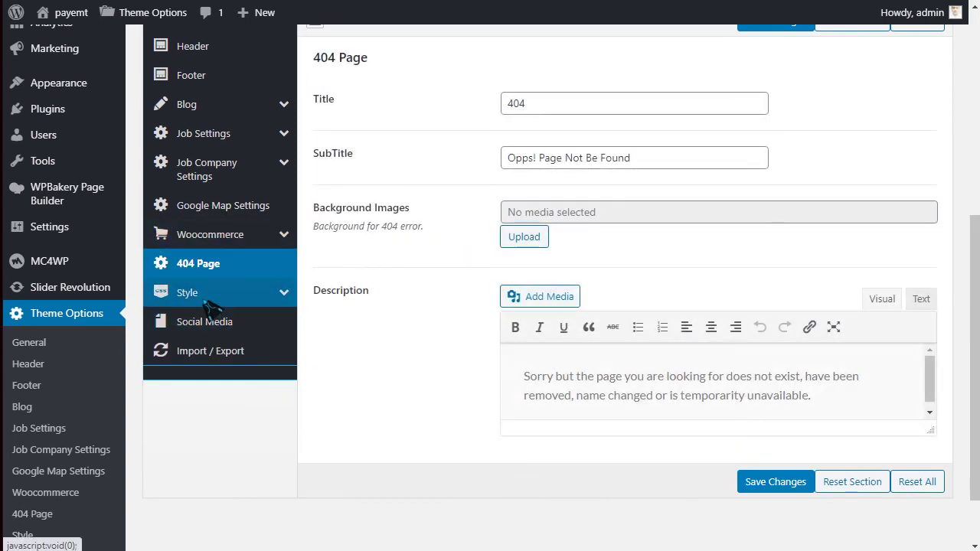
Review the Style theme and button colors, plus its Typography, Top Bar, Header, Main Menu, Footer and Copyright sections
click(205, 298)
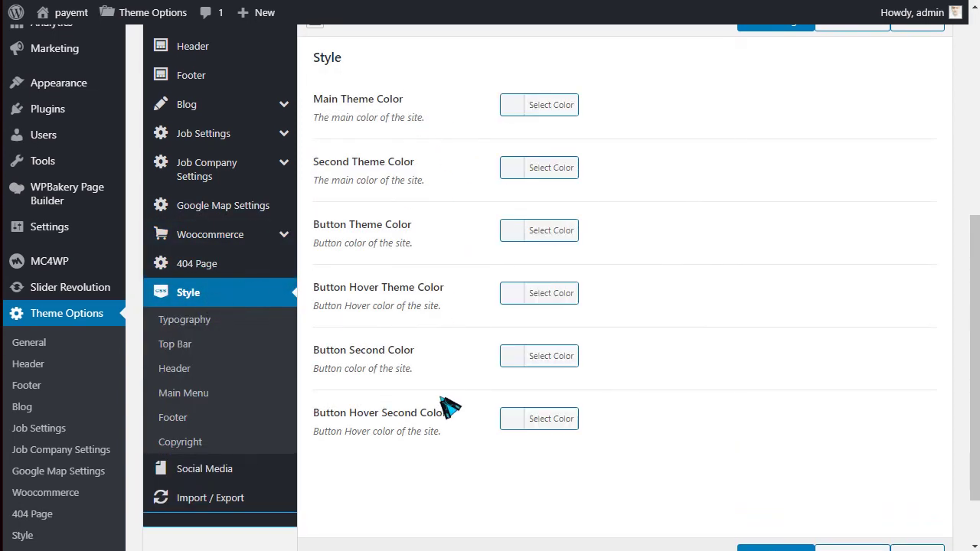
scroll(450, 407, down, 1)
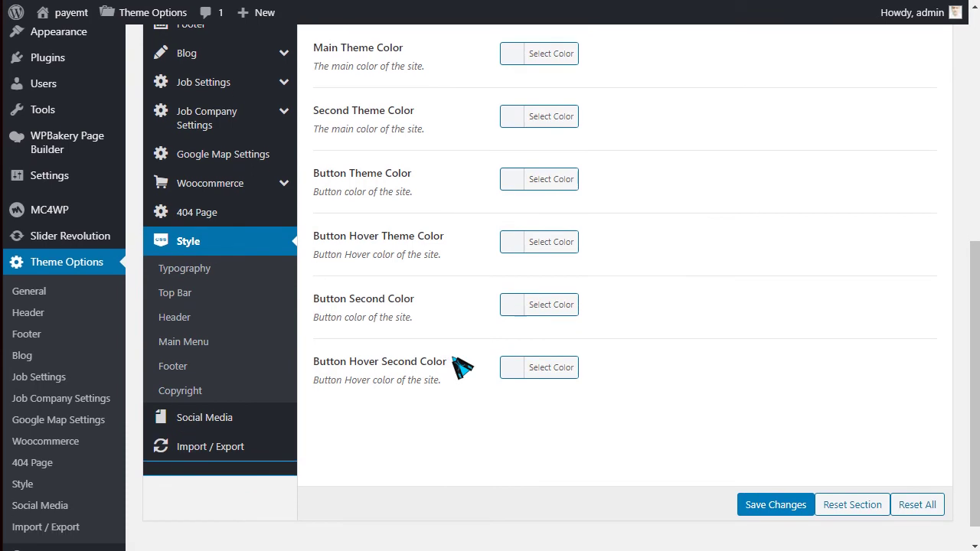
click(206, 272)
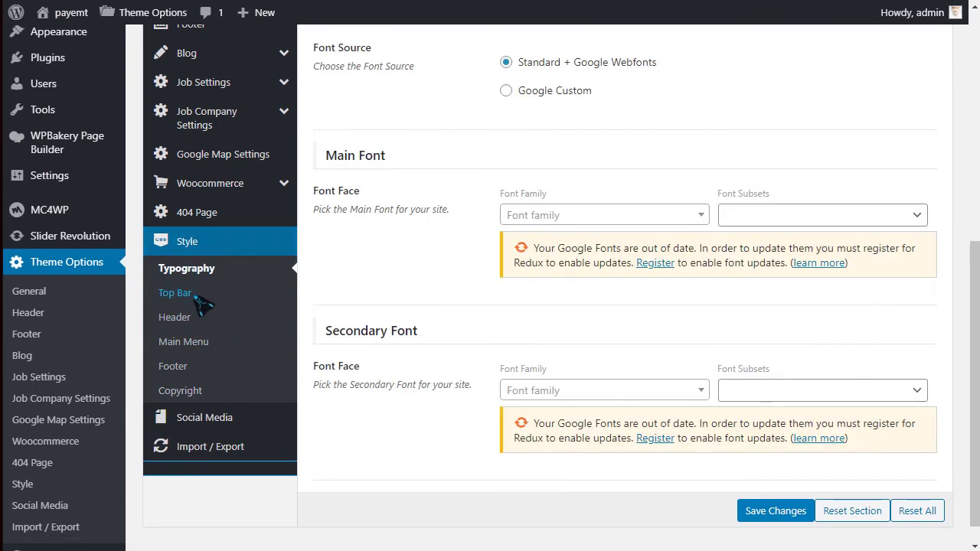
click(198, 299)
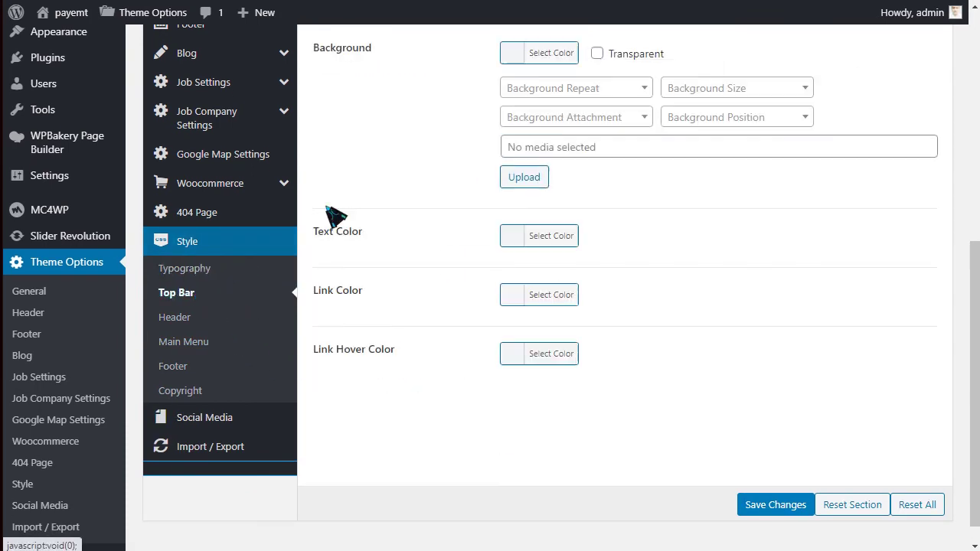
click(183, 320)
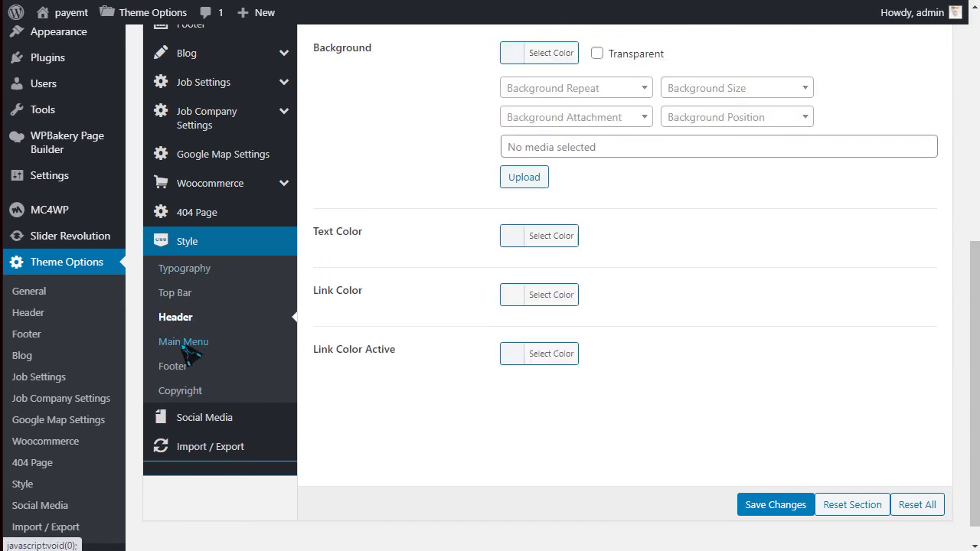
click(185, 345)
click(186, 368)
click(190, 392)
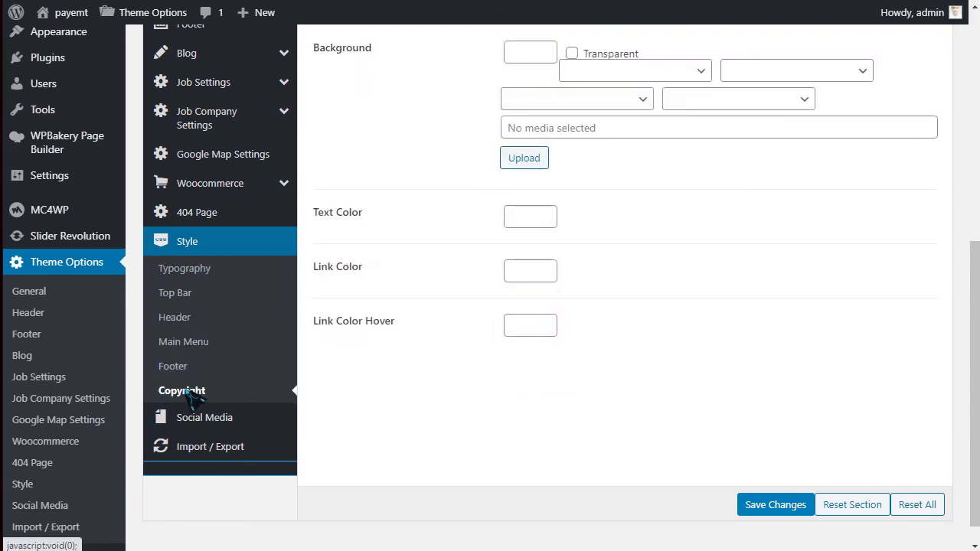
Review the Social Media share toggles and the General preload and image lazy loading options
click(205, 419)
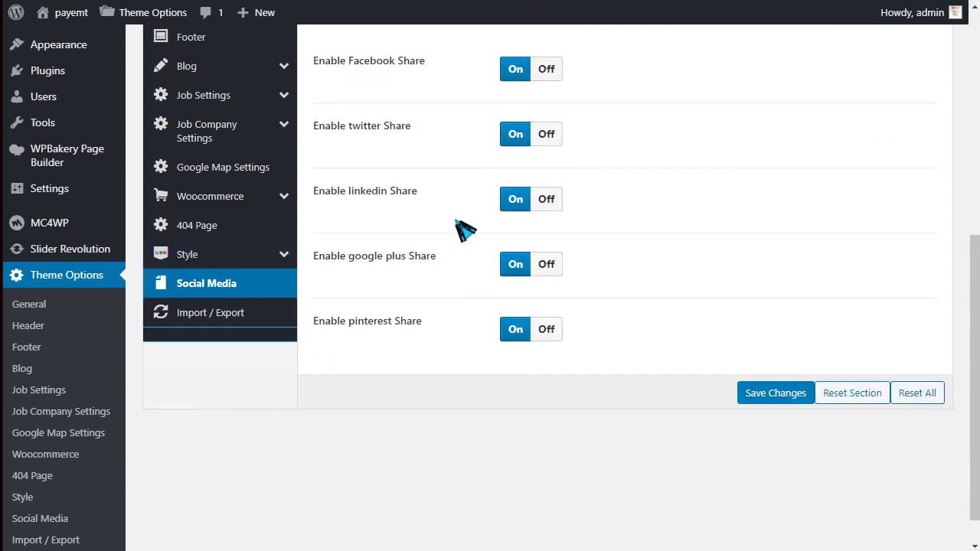
scroll(456, 218, up, 1)
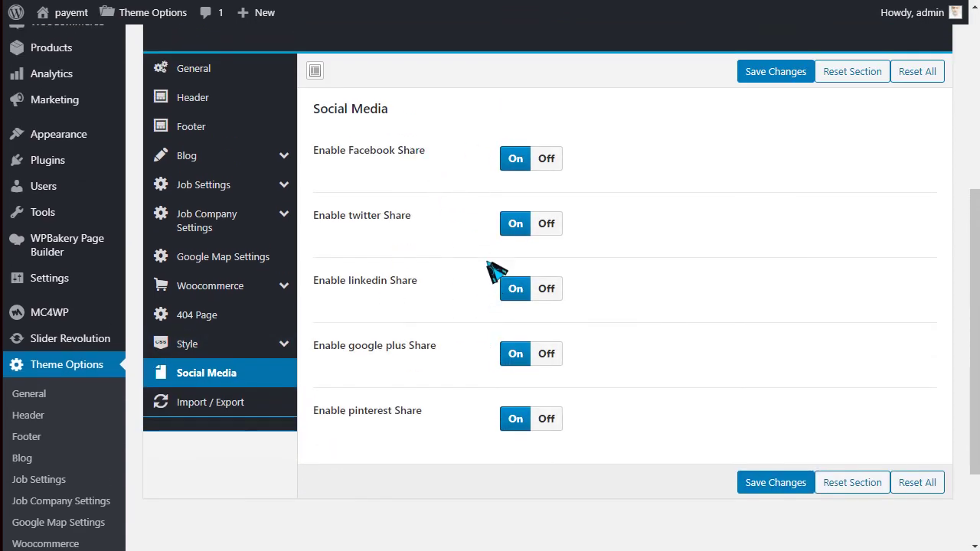
click(216, 73)
scroll(483, 354, down, 2)
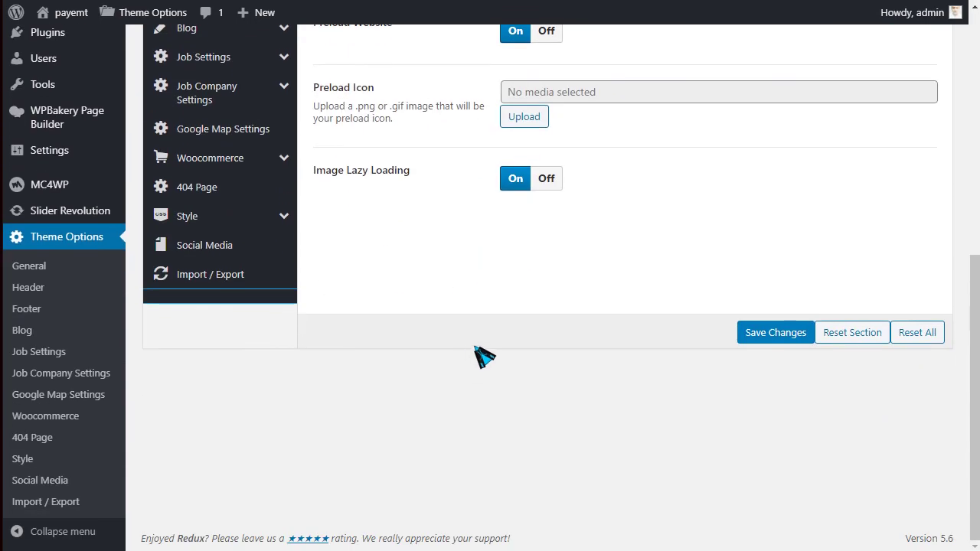
scroll(460, 322, up, 3)
Reopen the Header options, examine the Facebook and Twitter social link entries, and return to the top of the homepage
click(193, 226)
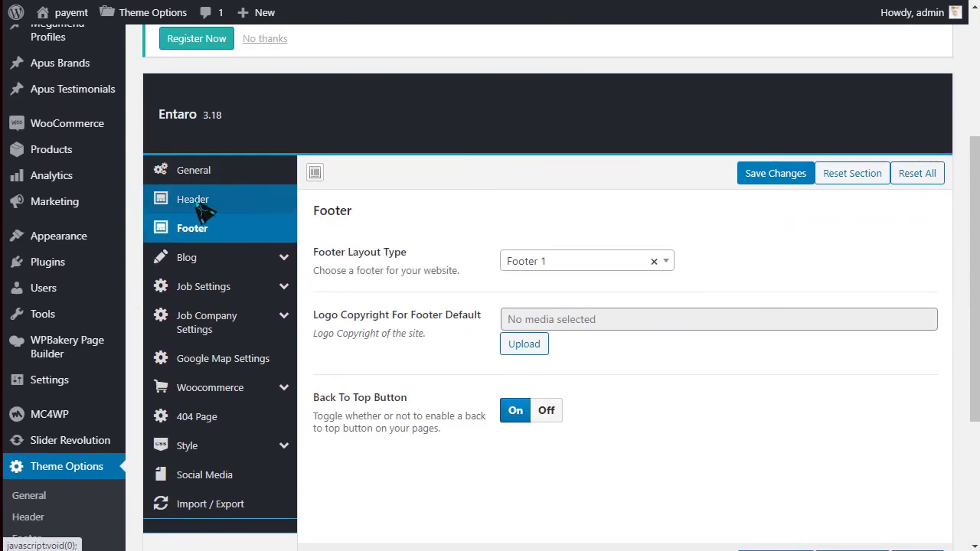
click(206, 210)
scroll(437, 344, down, 7)
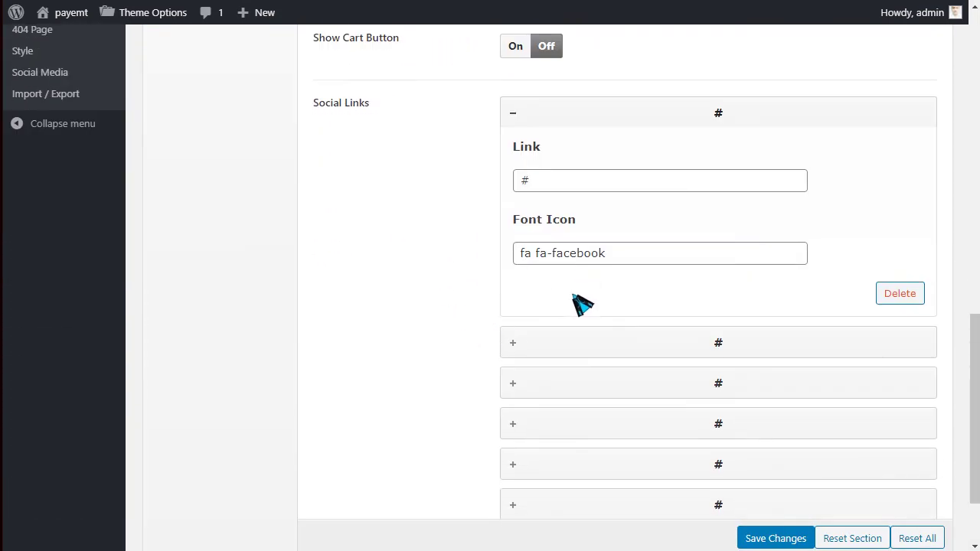
scroll(574, 295, down, 2)
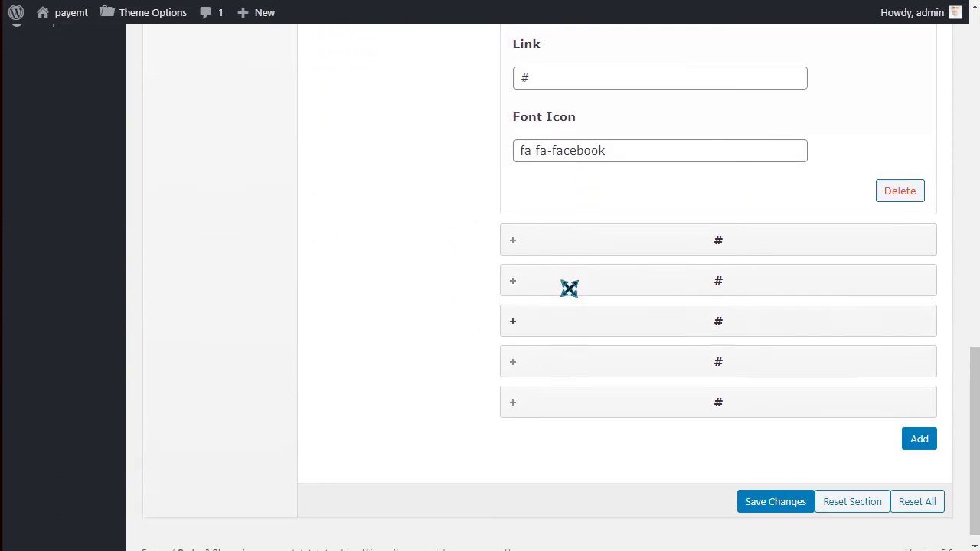
click(557, 245)
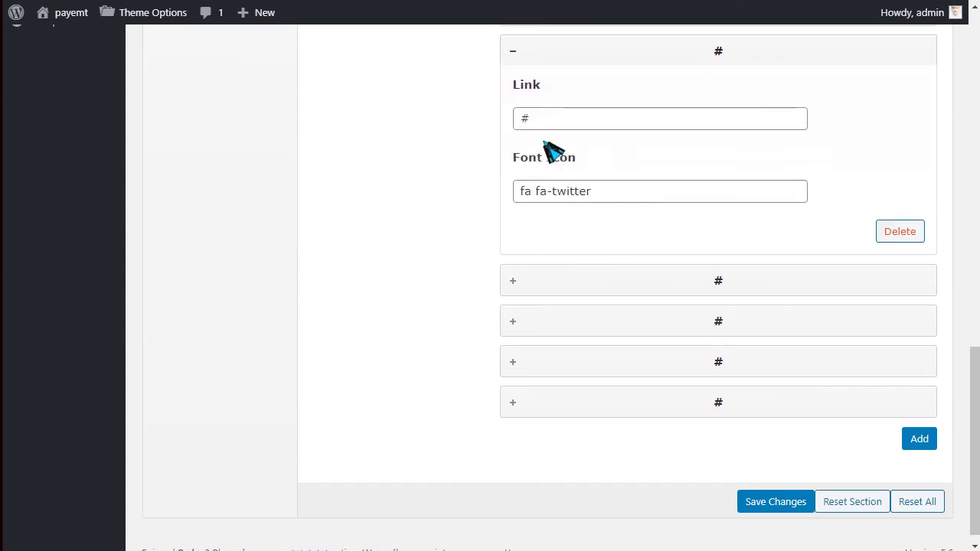
click(543, 128)
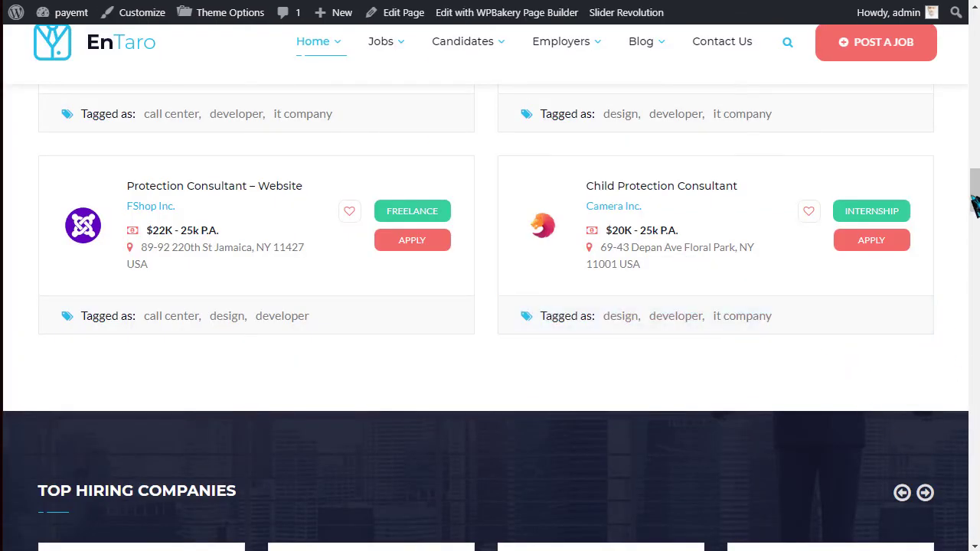
drag(974, 187, 973, 34)
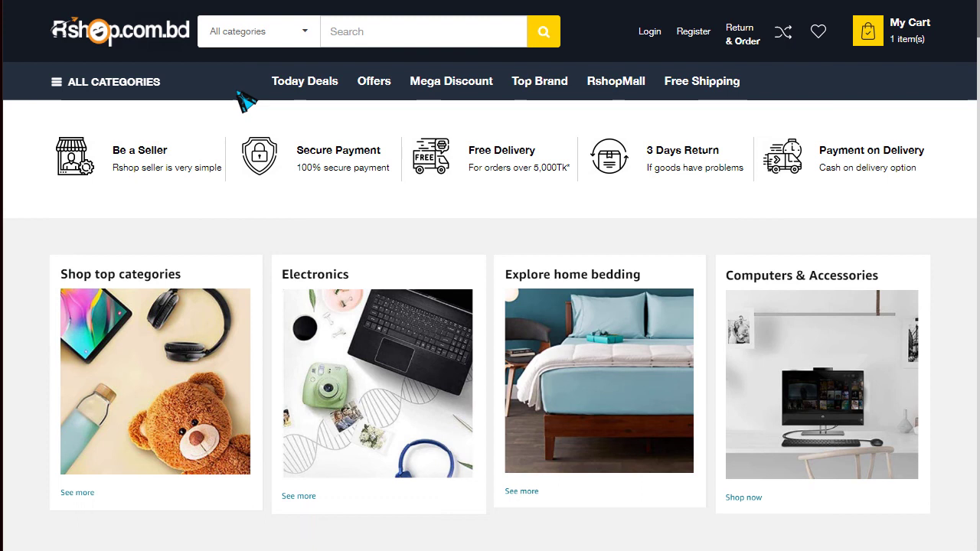
Browse the Rshop.com.bd storefront's category menu, service highlights, category blocks and Recommended For You products
mouse_move(244, 91)
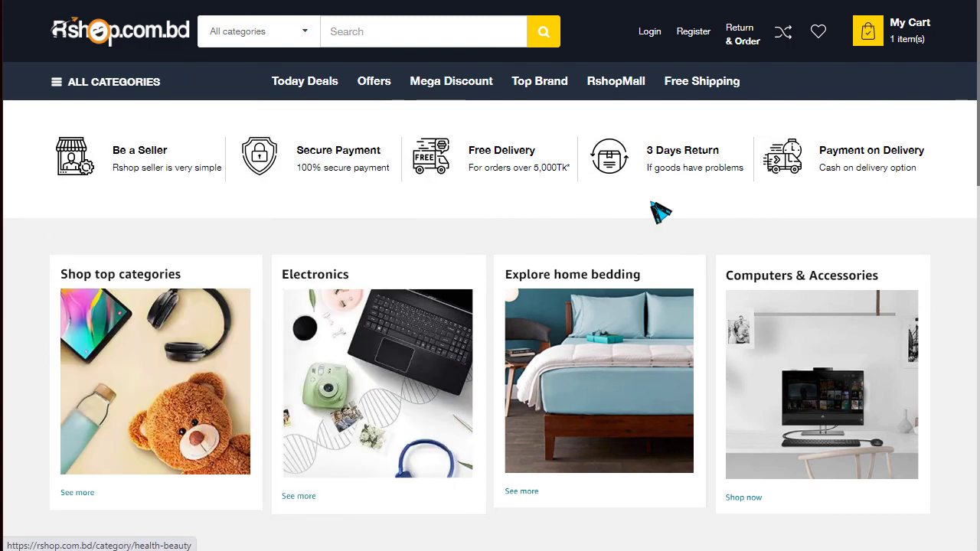
scroll(658, 209, down, 4)
scroll(261, 371, down, 9)
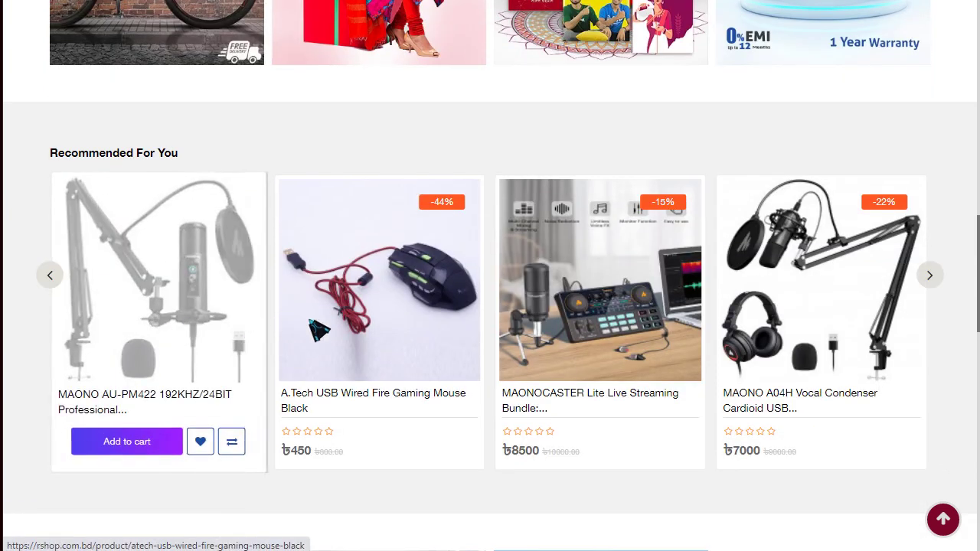
mouse_move(360, 340)
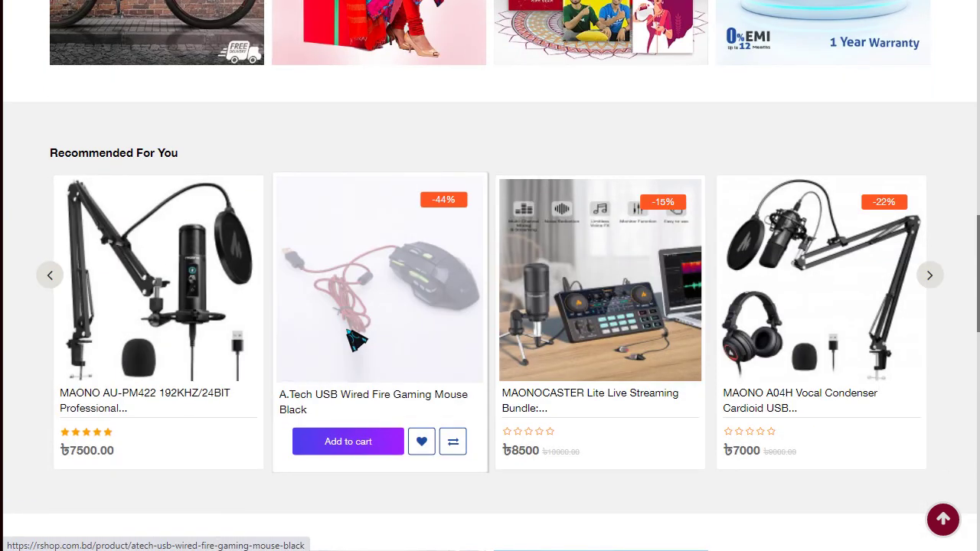
mouse_move(125, 376)
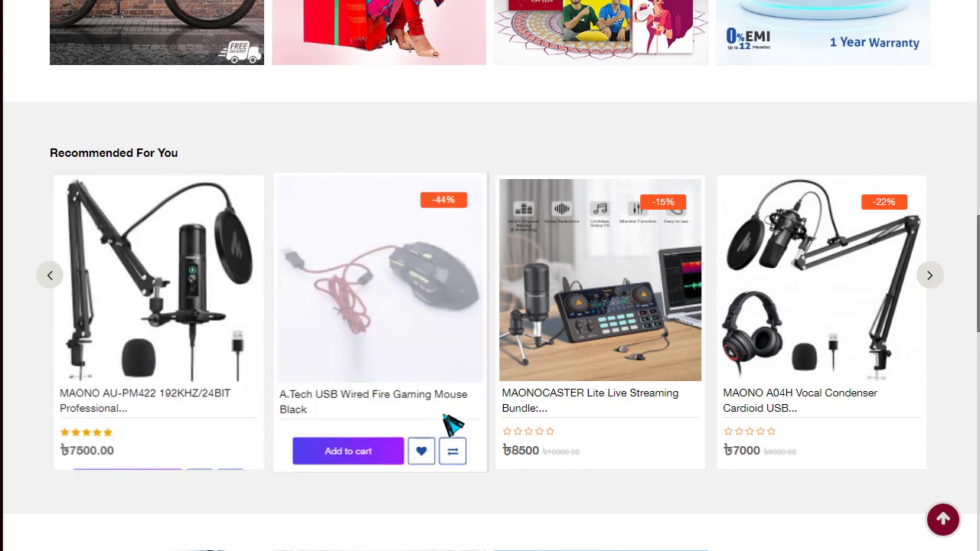
scroll(536, 423, down, 4)
scroll(629, 420, down, 3)
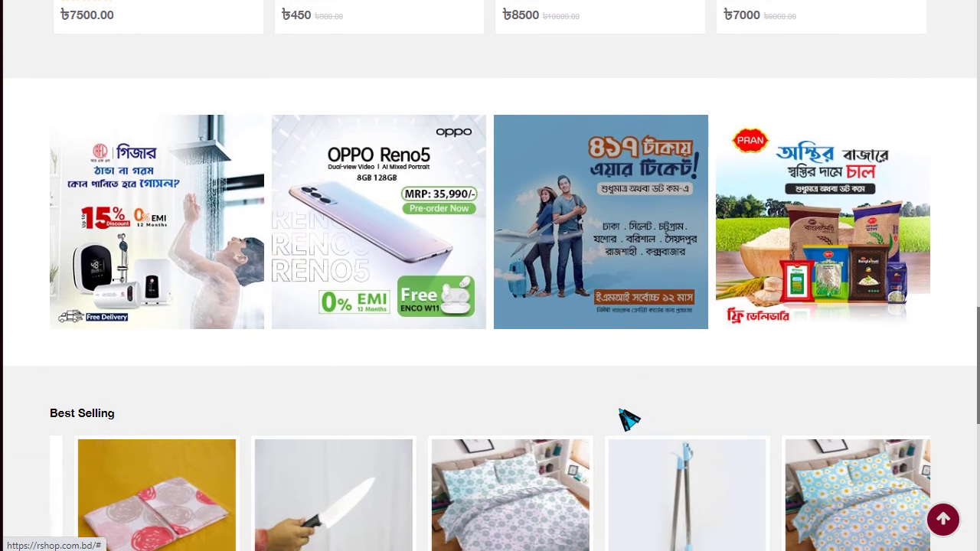
Examine the Rshop.com.bd Best Selling and Top Ratted product carousels and footer, and go back up the page
scroll(613, 394, down, 1)
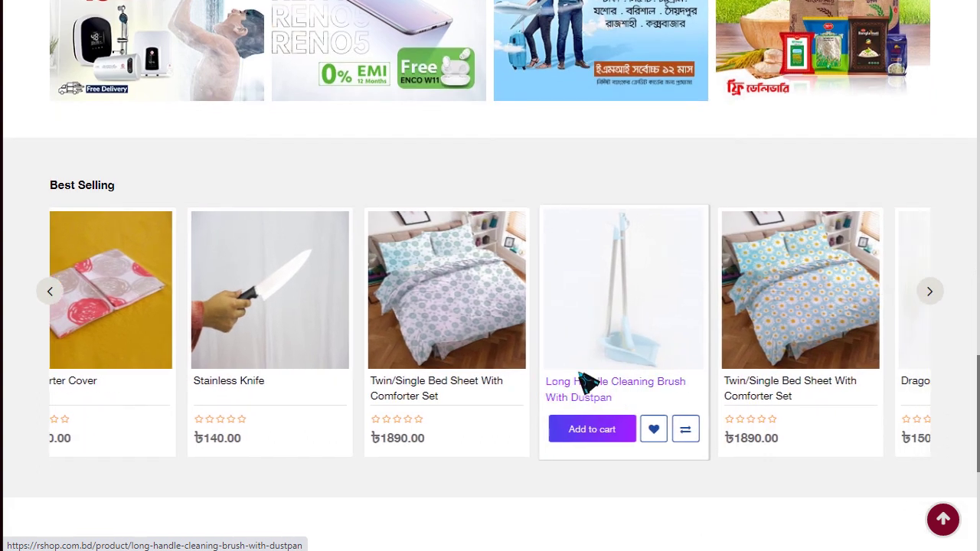
scroll(341, 259, down, 2)
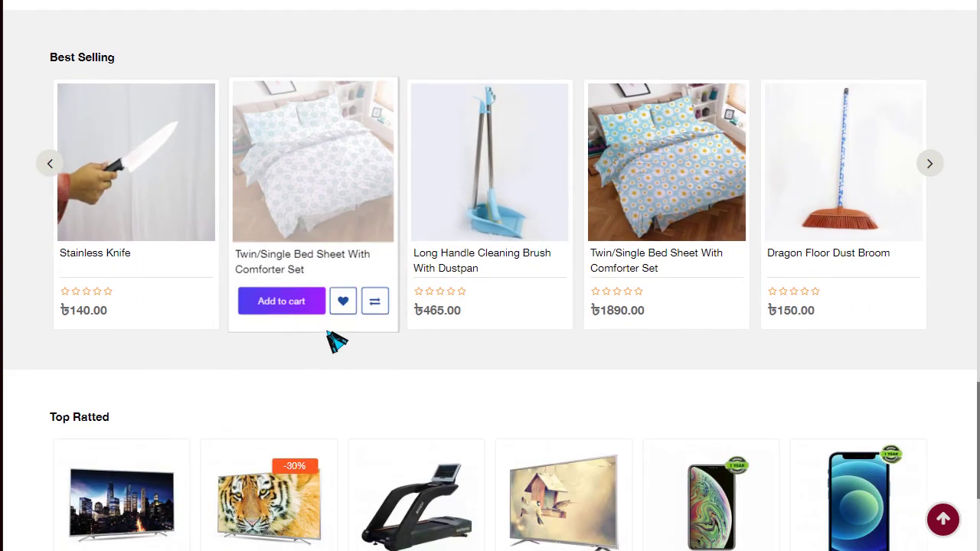
scroll(333, 368, down, 1)
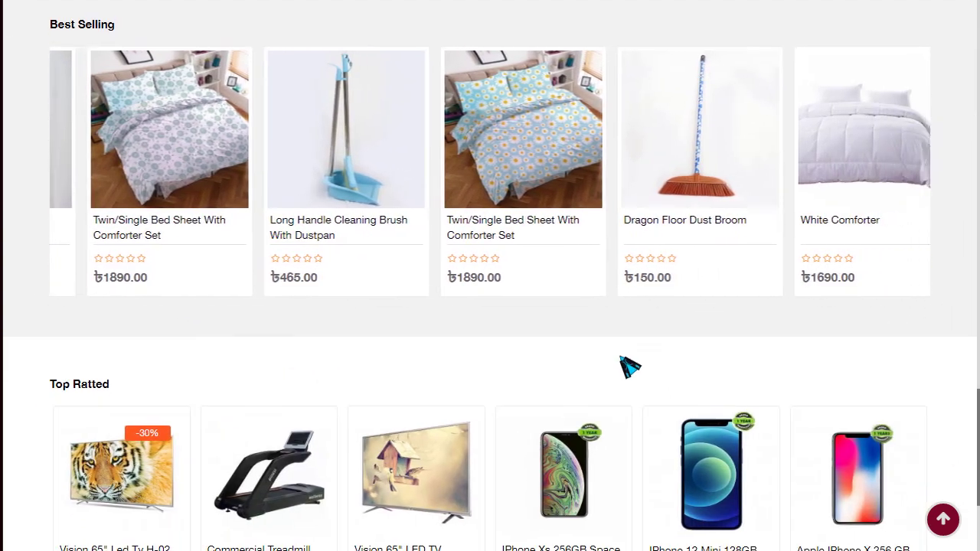
scroll(630, 366, down, 1)
scroll(629, 366, down, 1)
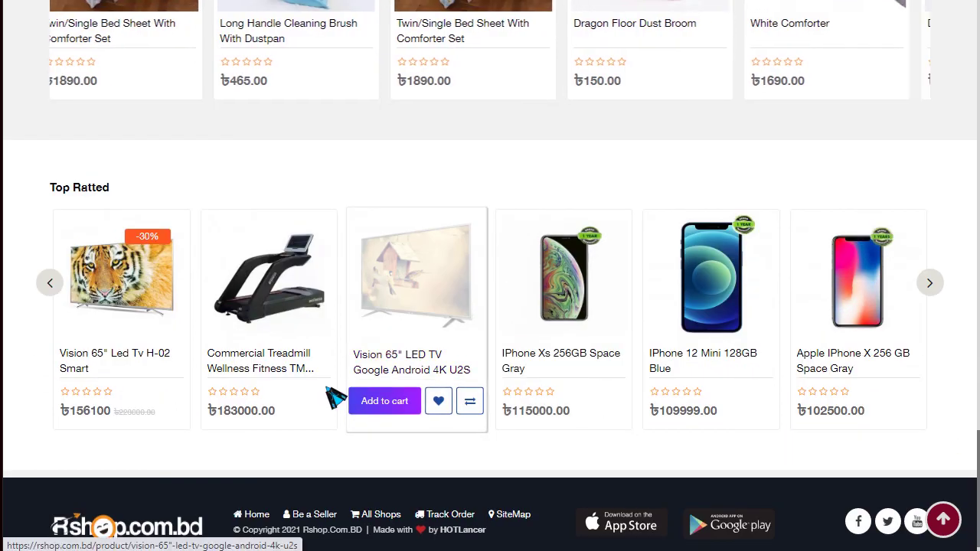
mouse_move(328, 390)
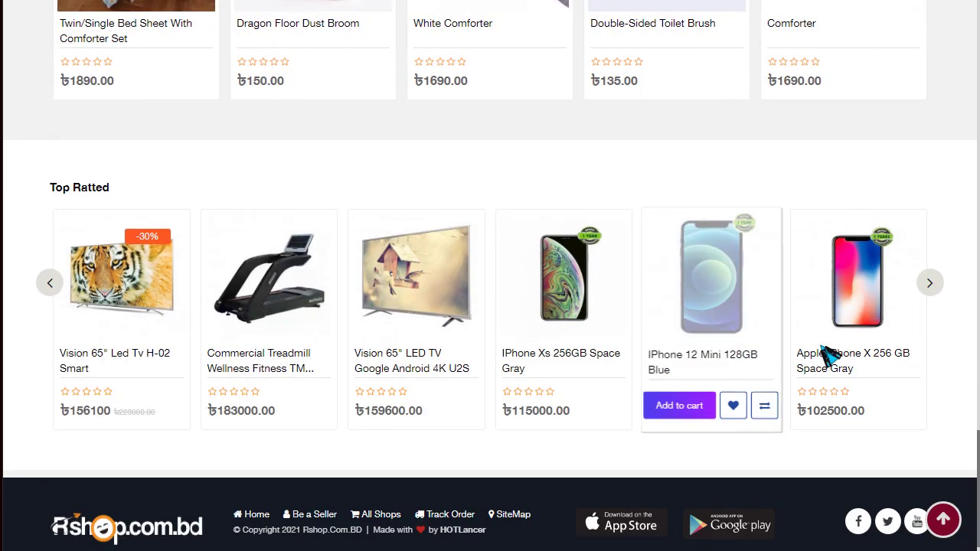
scroll(935, 484, up, 10)
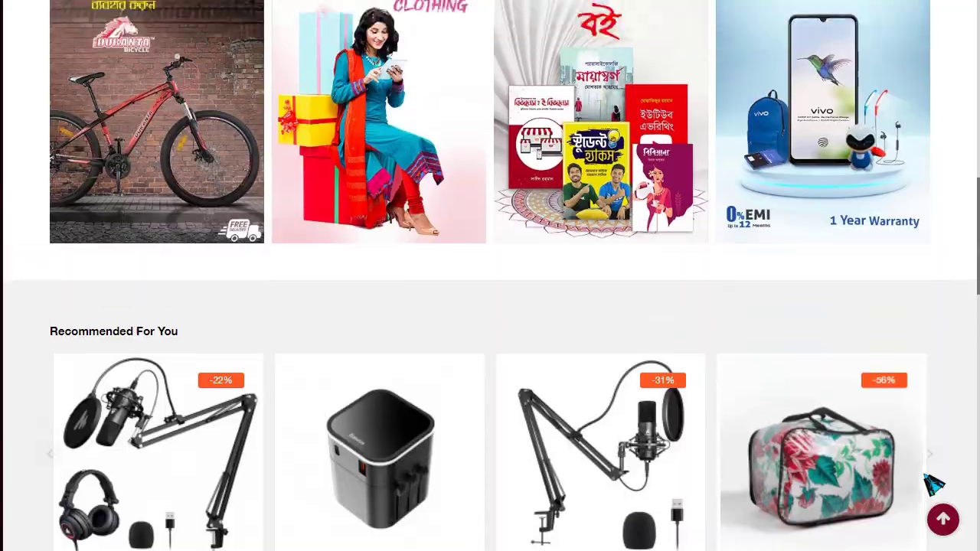